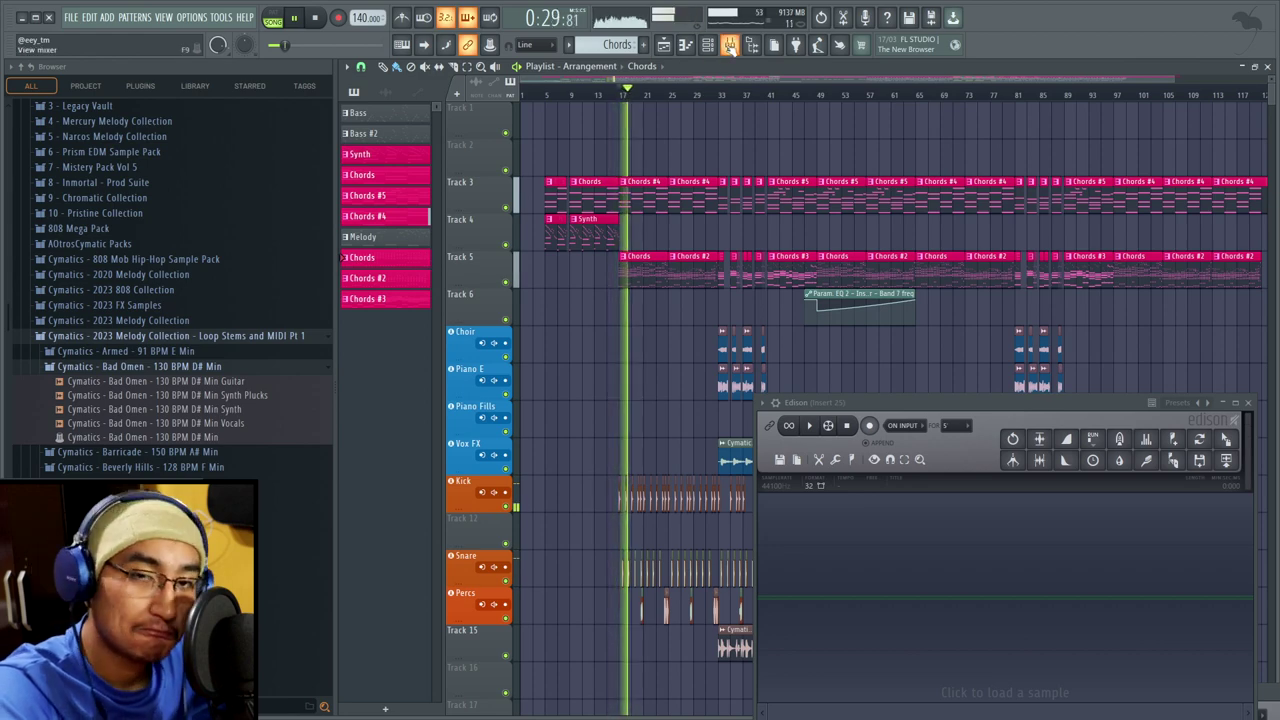
- Stop playback, show the mixer, and load Patcher into effect slot 8 of the Piano C track
key("space")
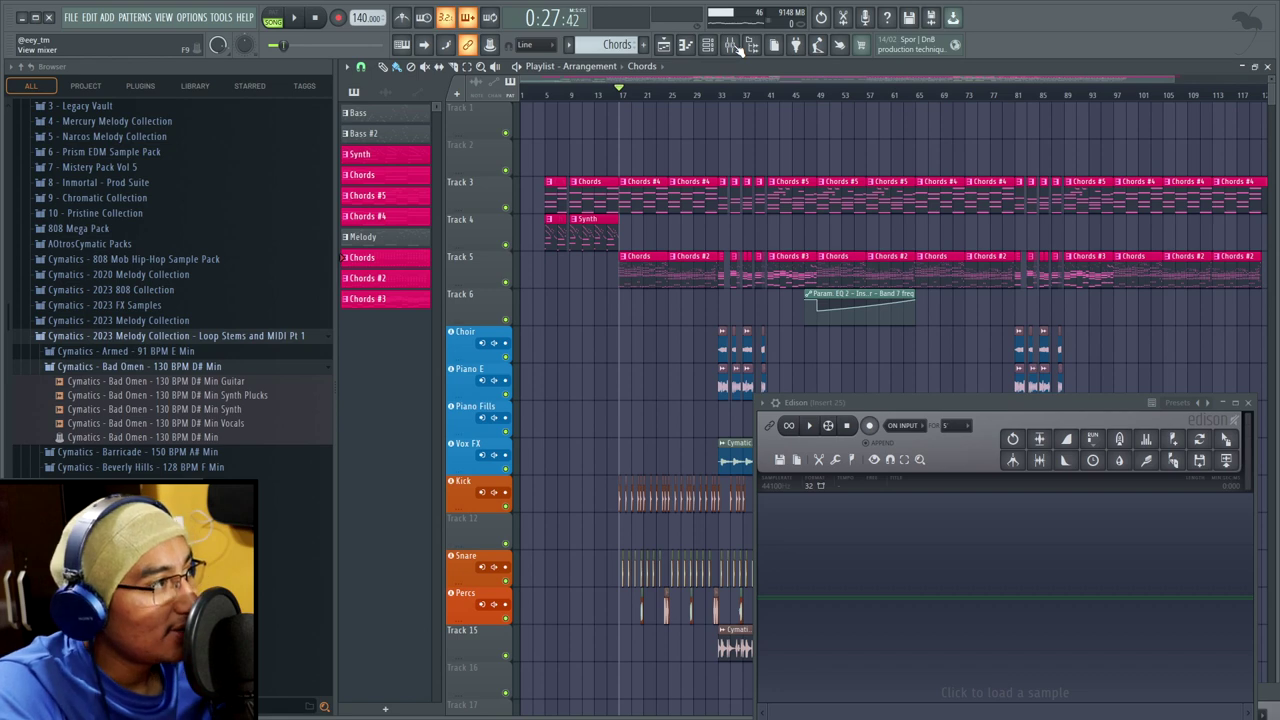
left_click(735, 47)
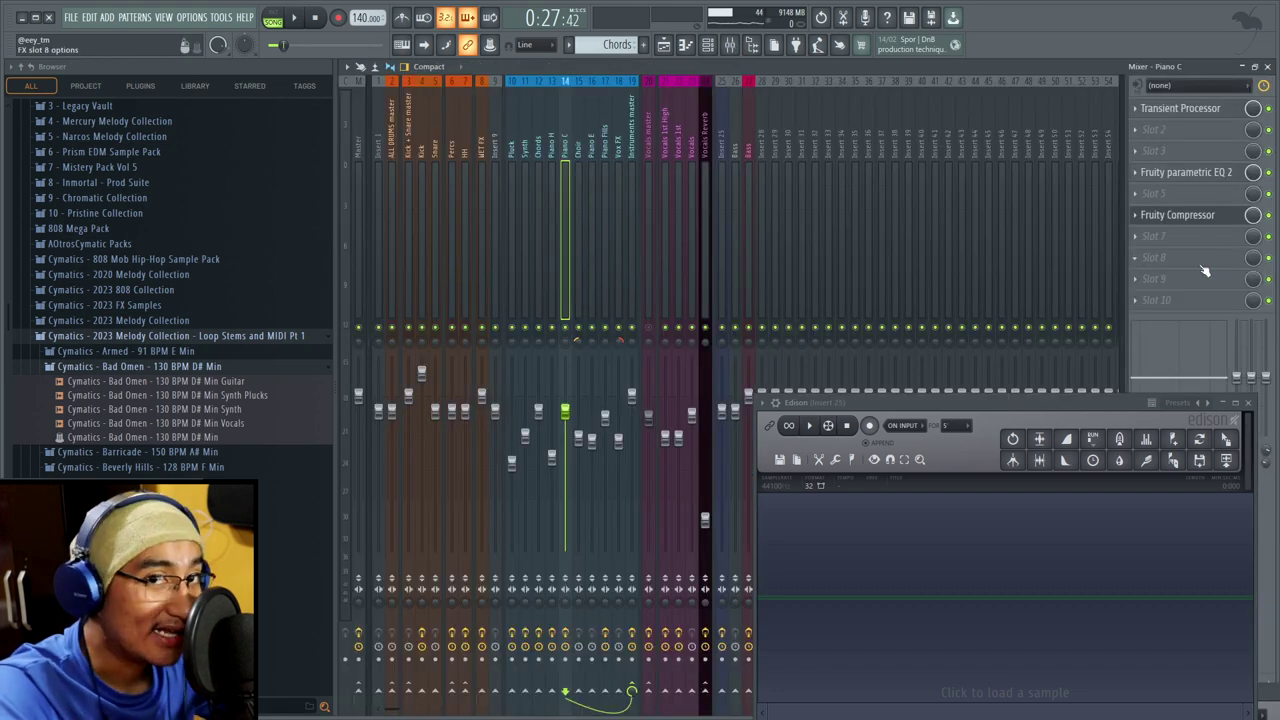
left_click(1183, 261)
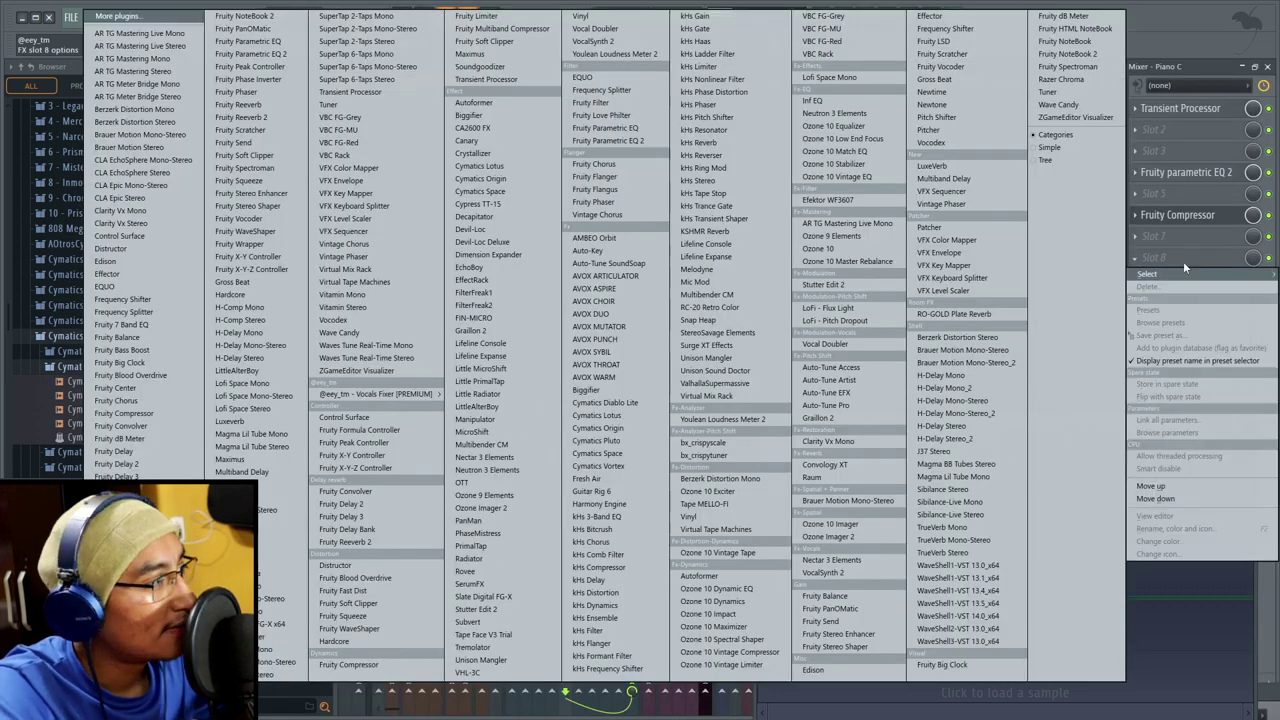
left_click(265, 541)
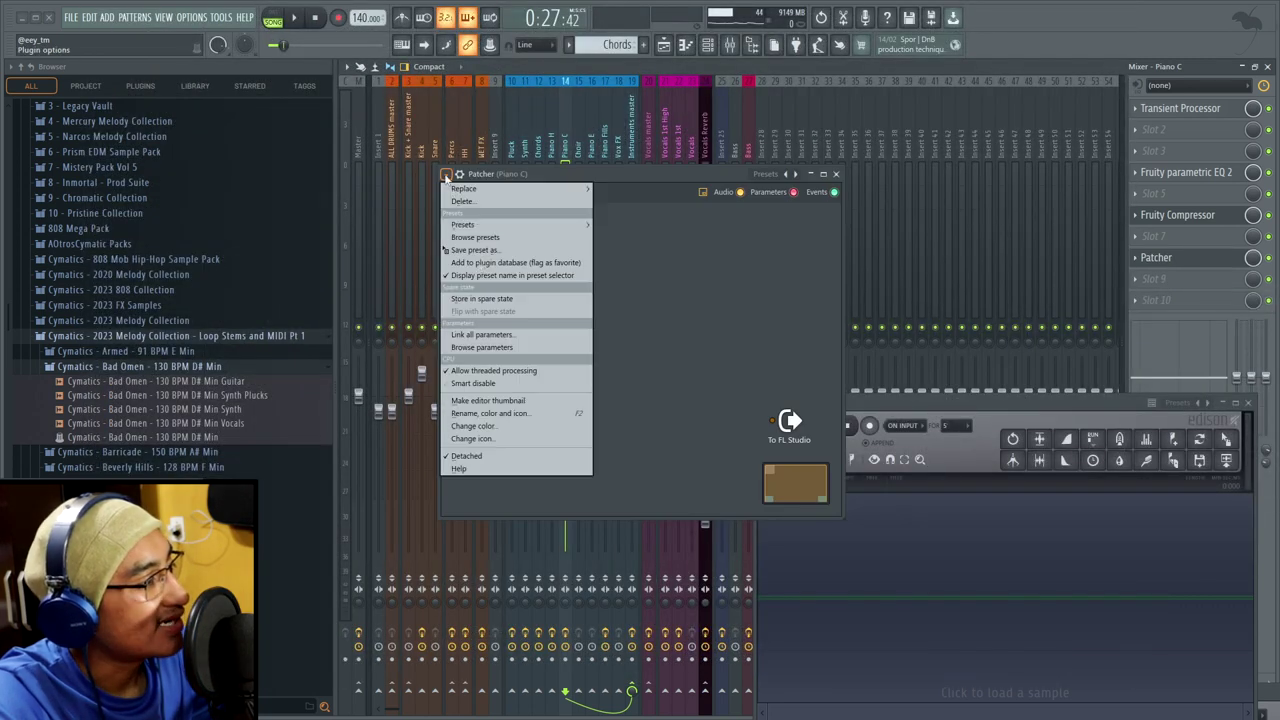
left_click_drag(520, 165, 416, 127)
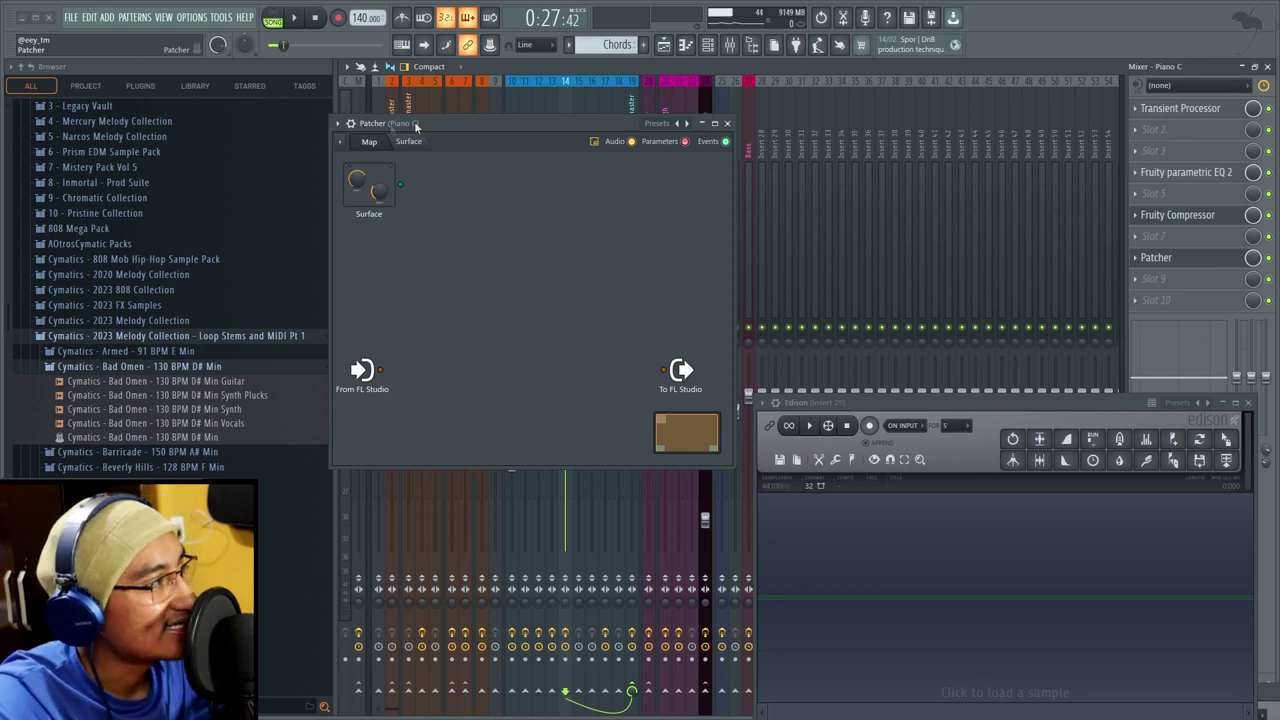
- Start saving a Patcher preset, go up to the Effects preset folder, and open the Patcher folder in a new window
left_click(339, 123)
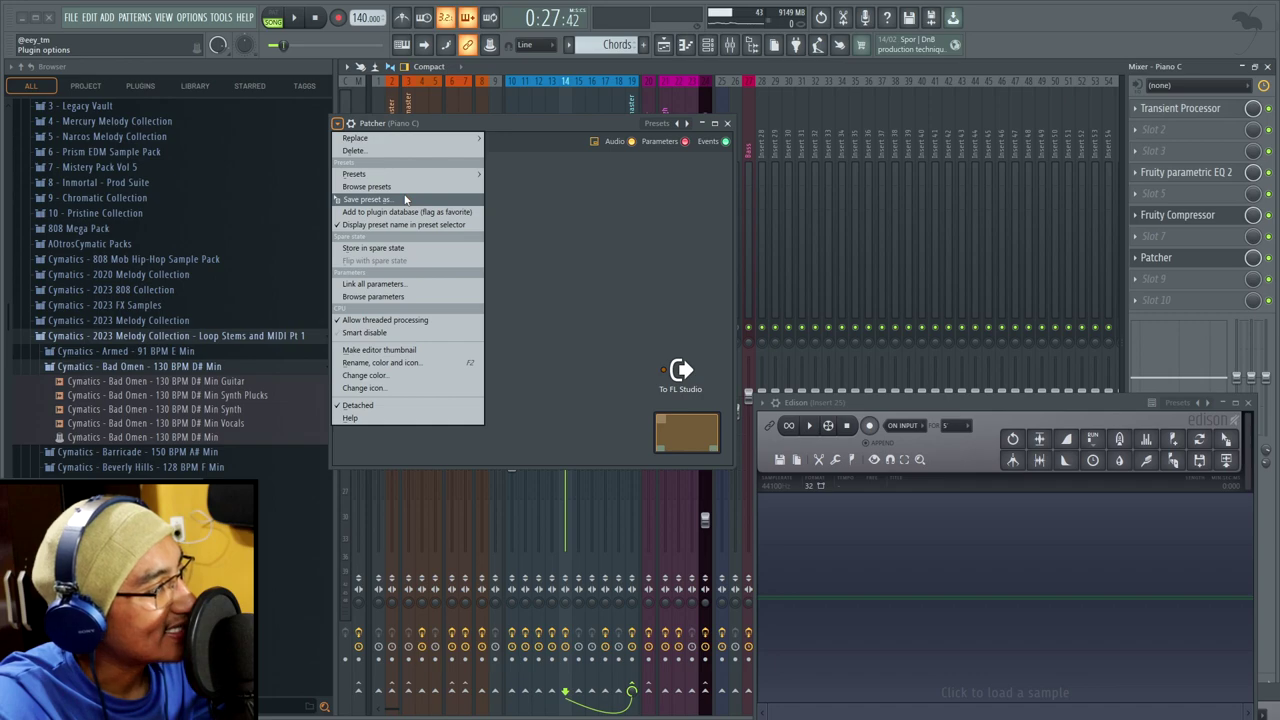
left_click(405, 200)
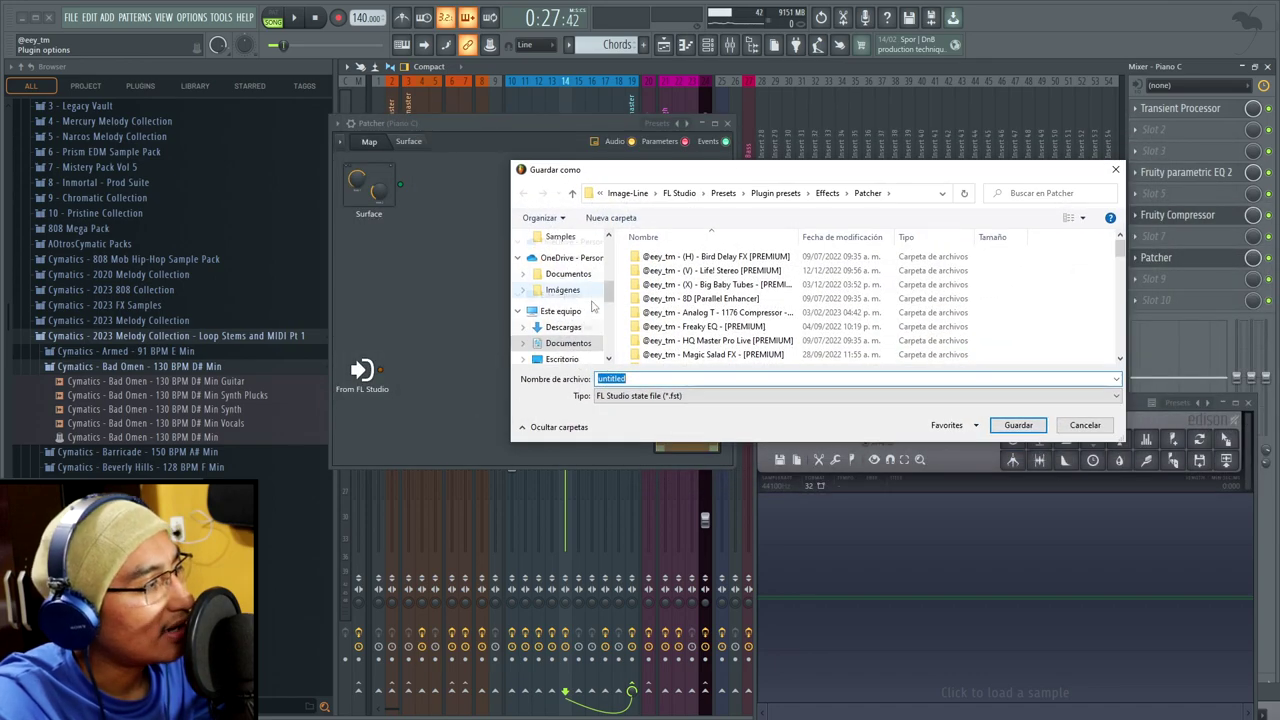
scroll(590, 310, "down", 1)
right_click(568, 328)
left_click(576, 195)
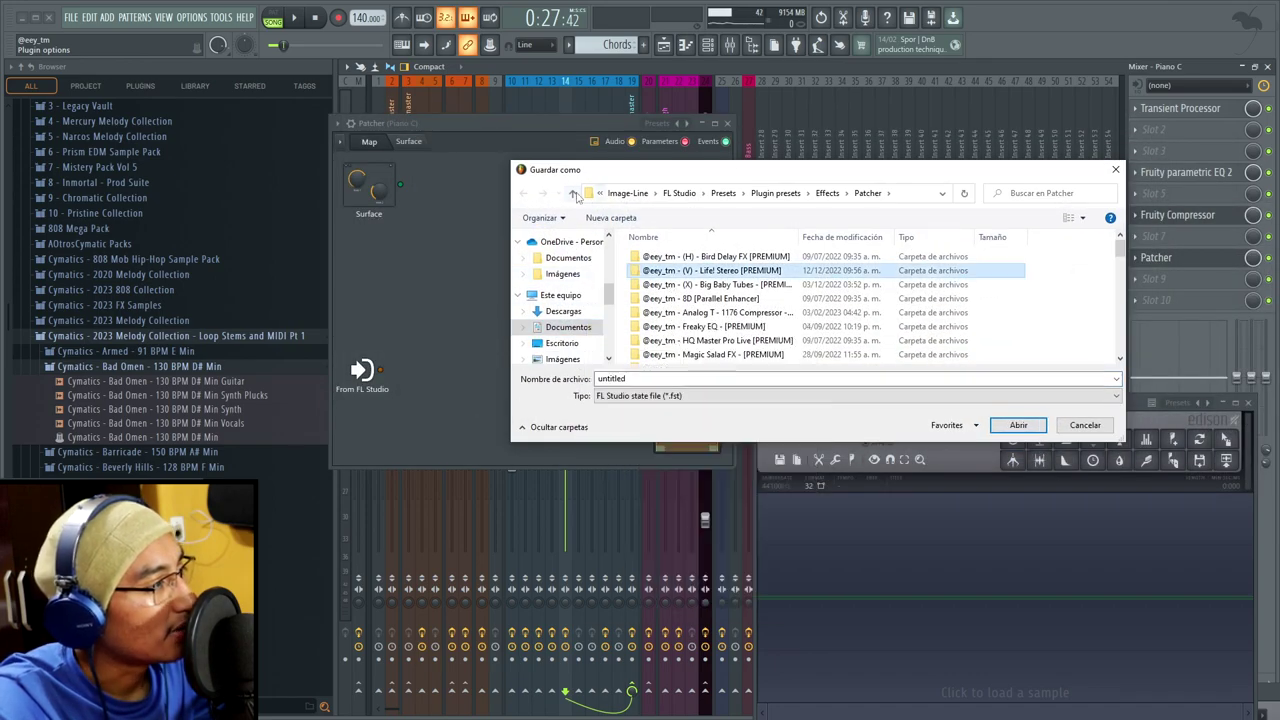
right_click(718, 316)
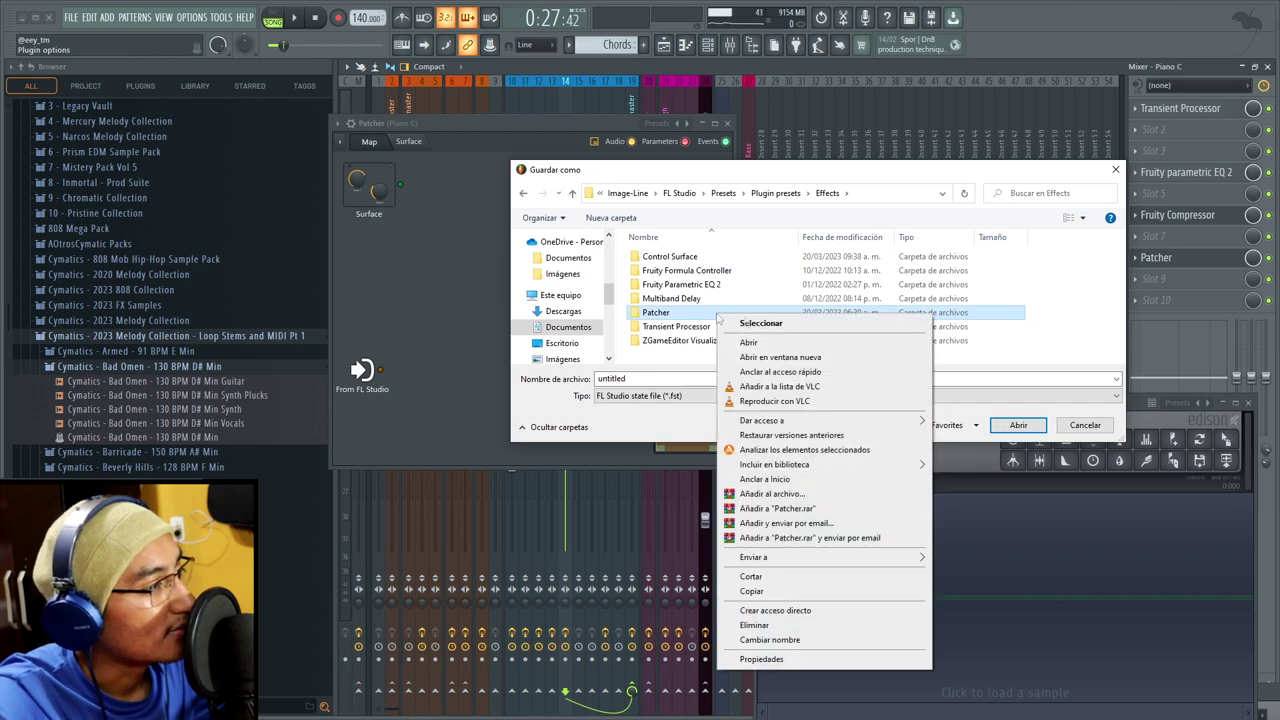
left_click(806, 358)
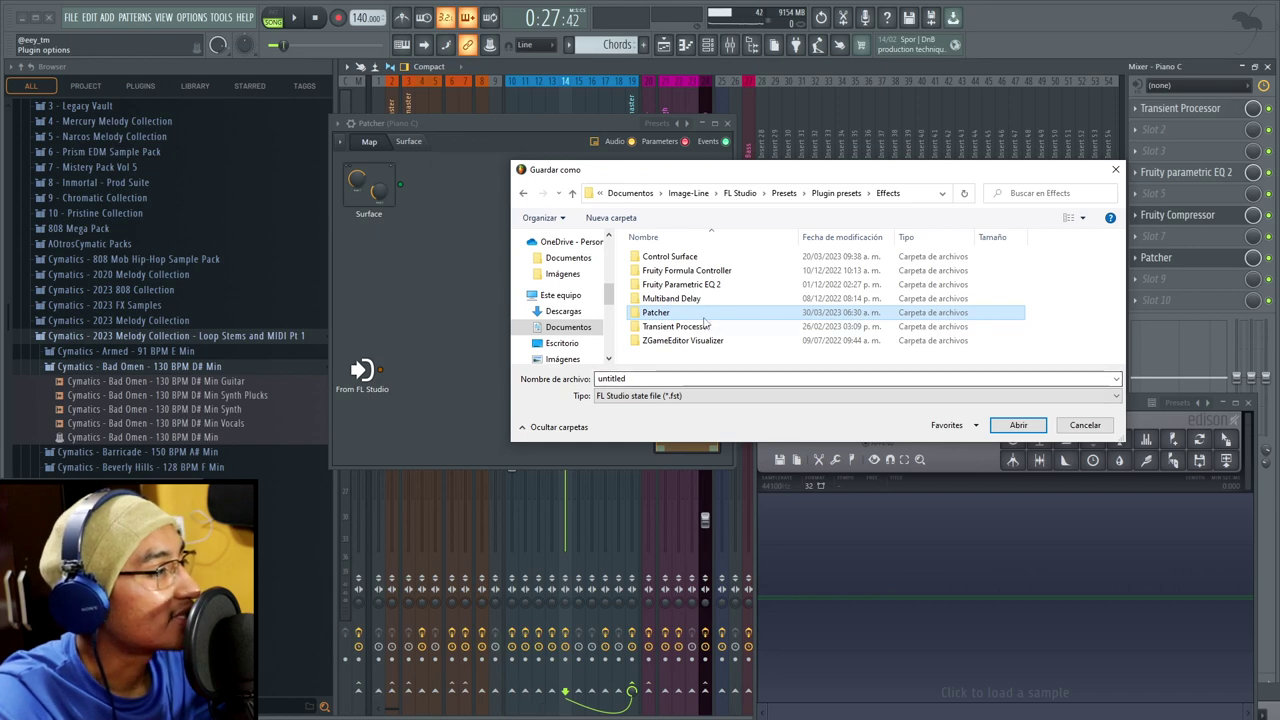
- Browse the Patcher preset folder, look inside the ReFi - Retro FX [PREMIUM] folder, and close the save dialog without saving
double_click(775, 313)
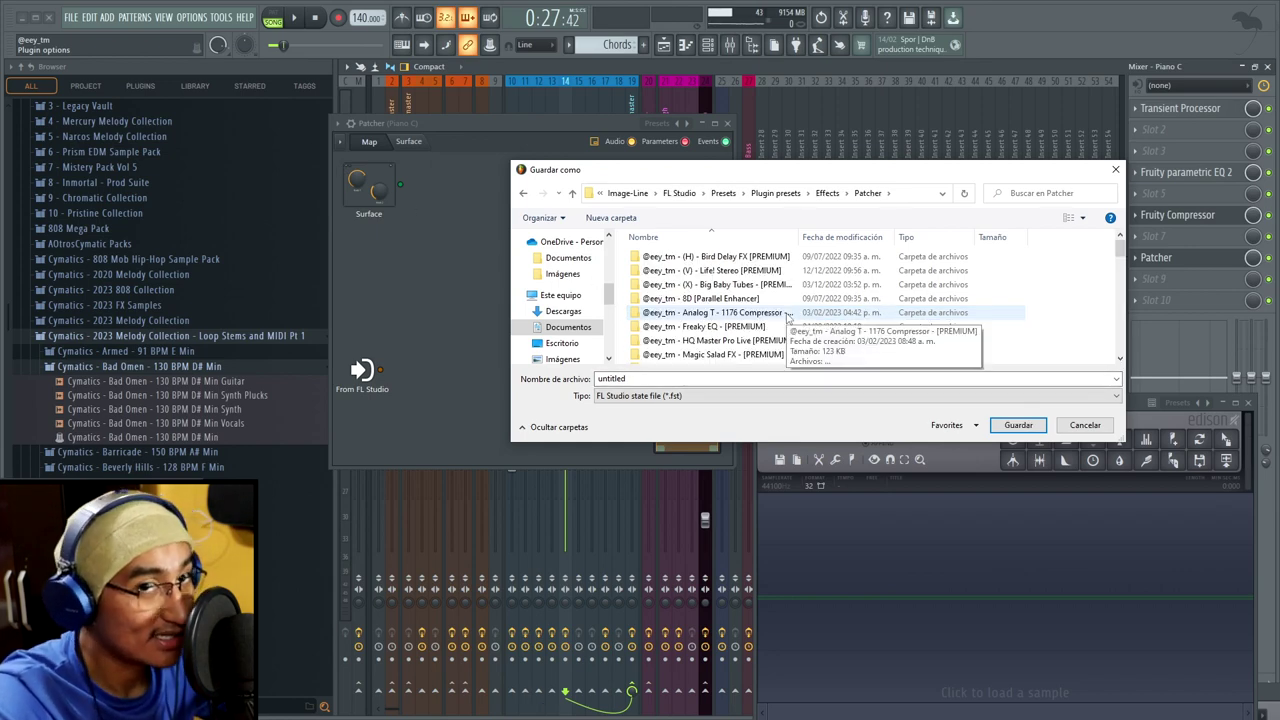
scroll(760, 300, "down", 6)
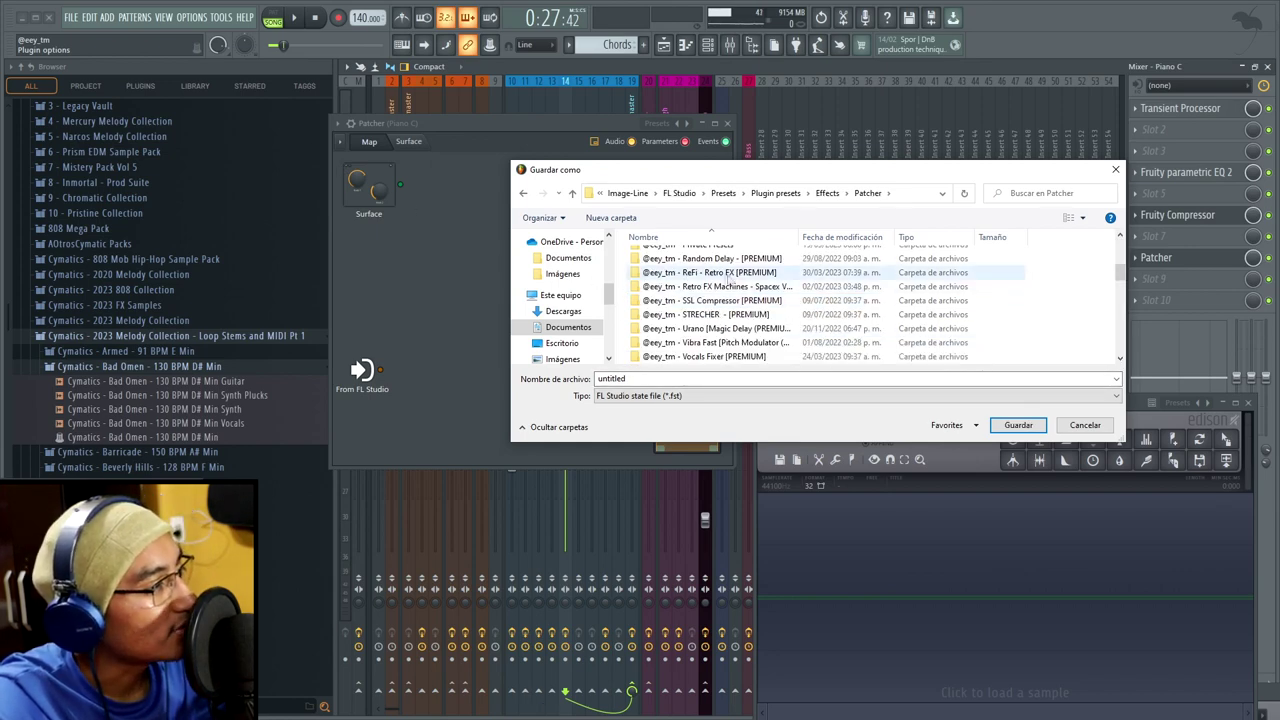
left_click(727, 272)
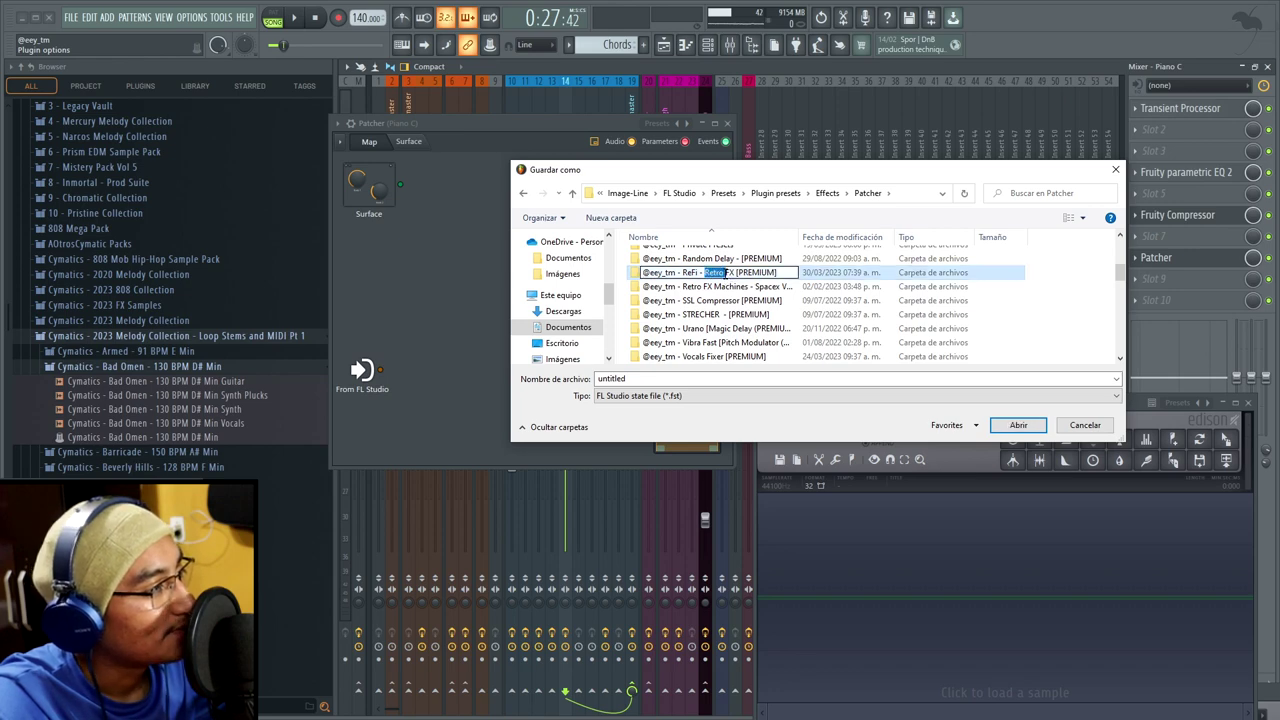
double_click(727, 272)
left_click(727, 268)
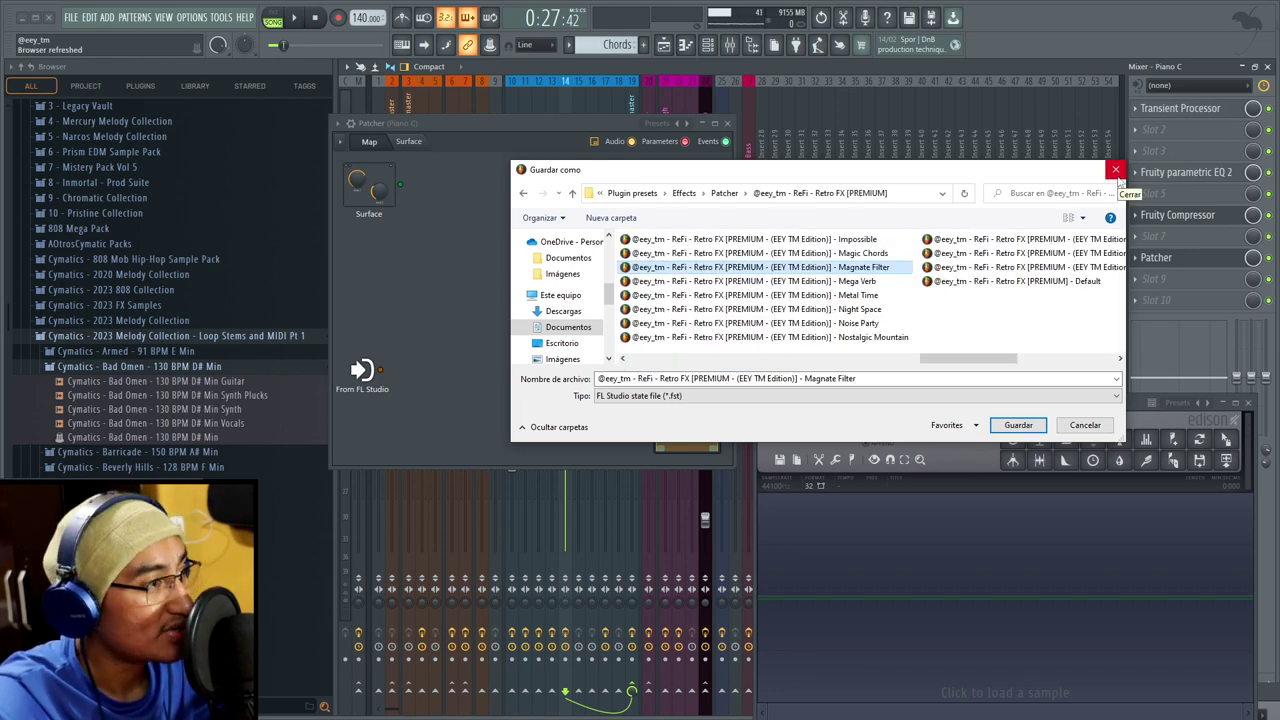
left_click(1116, 170)
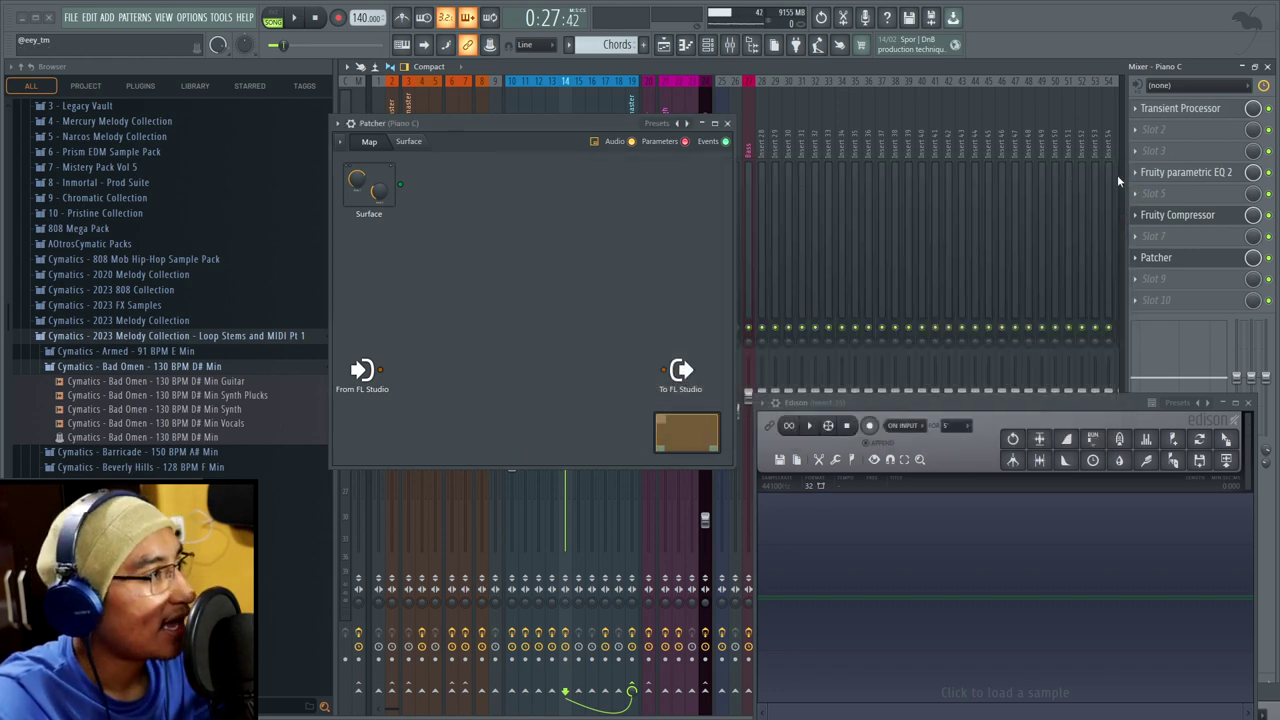
- Load the ReFi - Retro FX [PREMIUM - (EEY TM Edition)] - Magnate Filter preset into Patcher
left_click(340, 124)
mouse_move(440, 174)
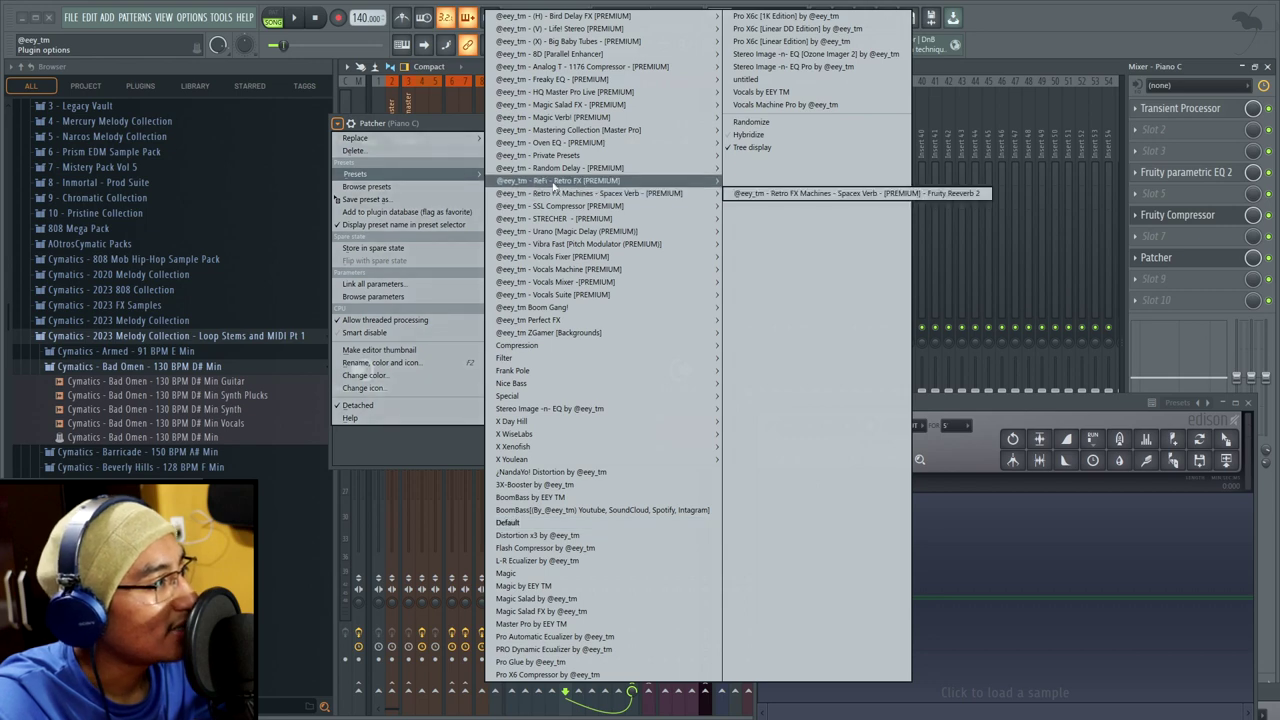
mouse_move(552, 182)
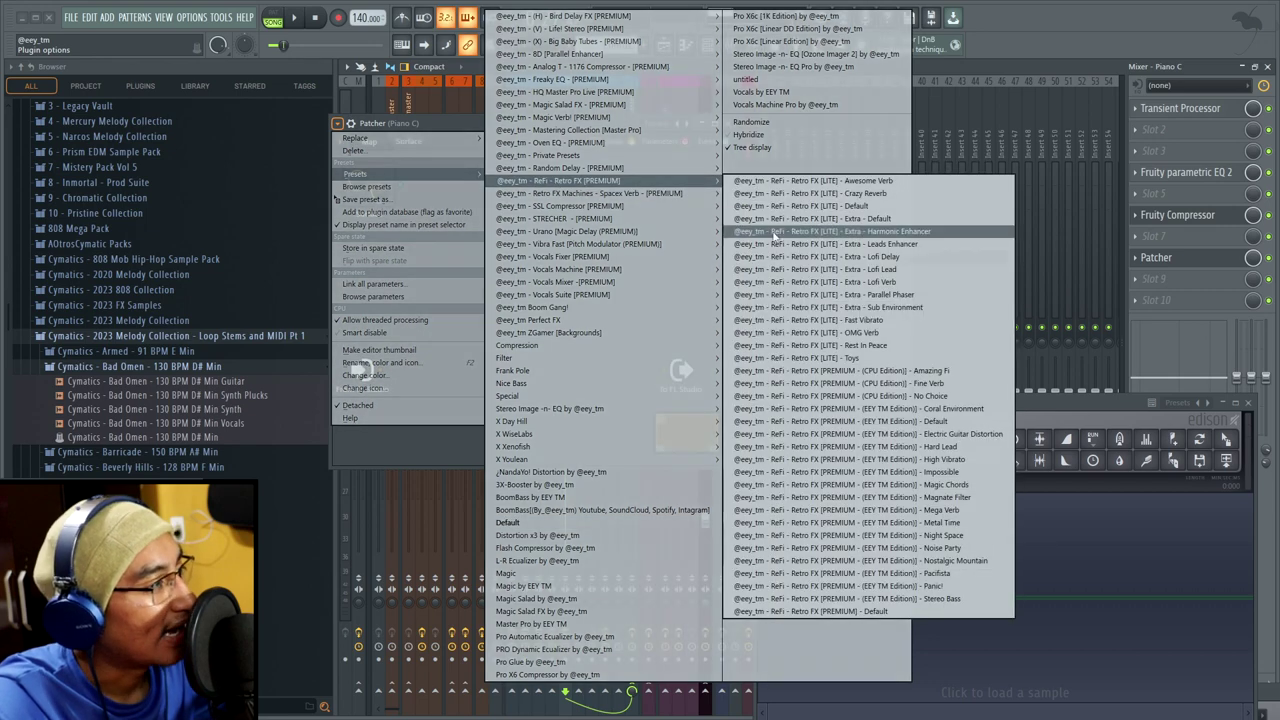
mouse_move(687, 170)
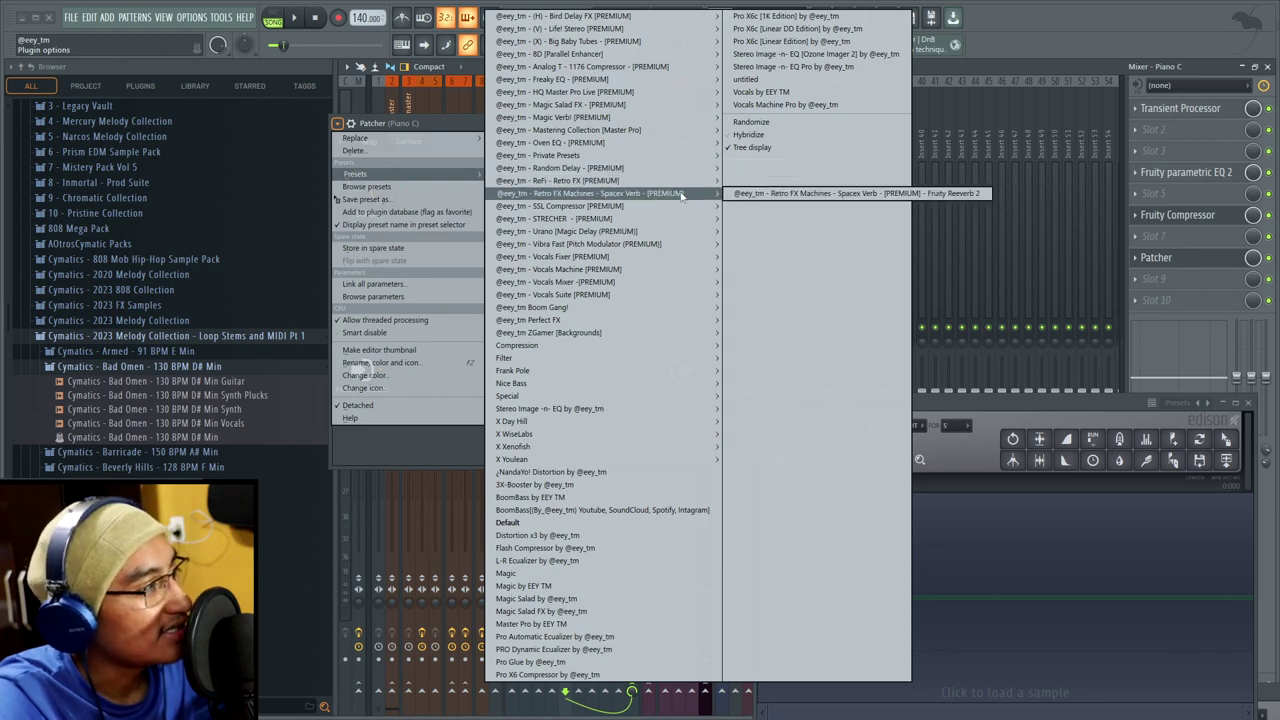
mouse_move(660, 208)
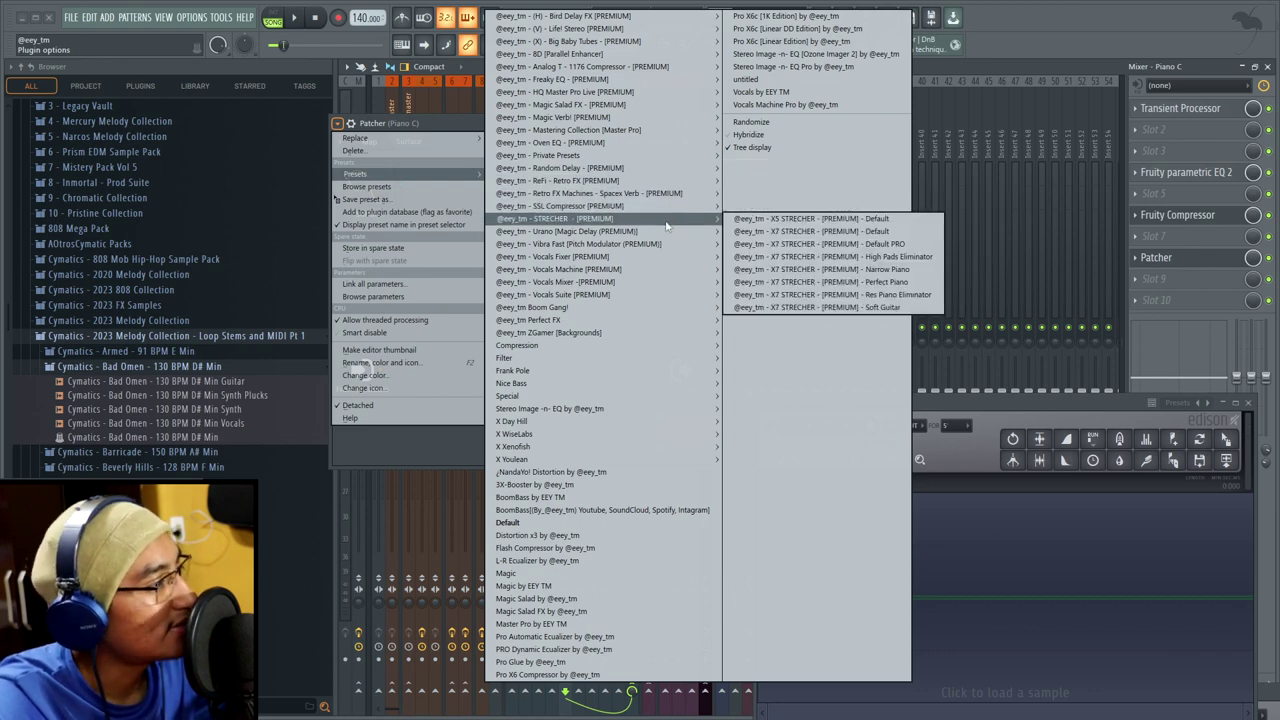
mouse_move(663, 233)
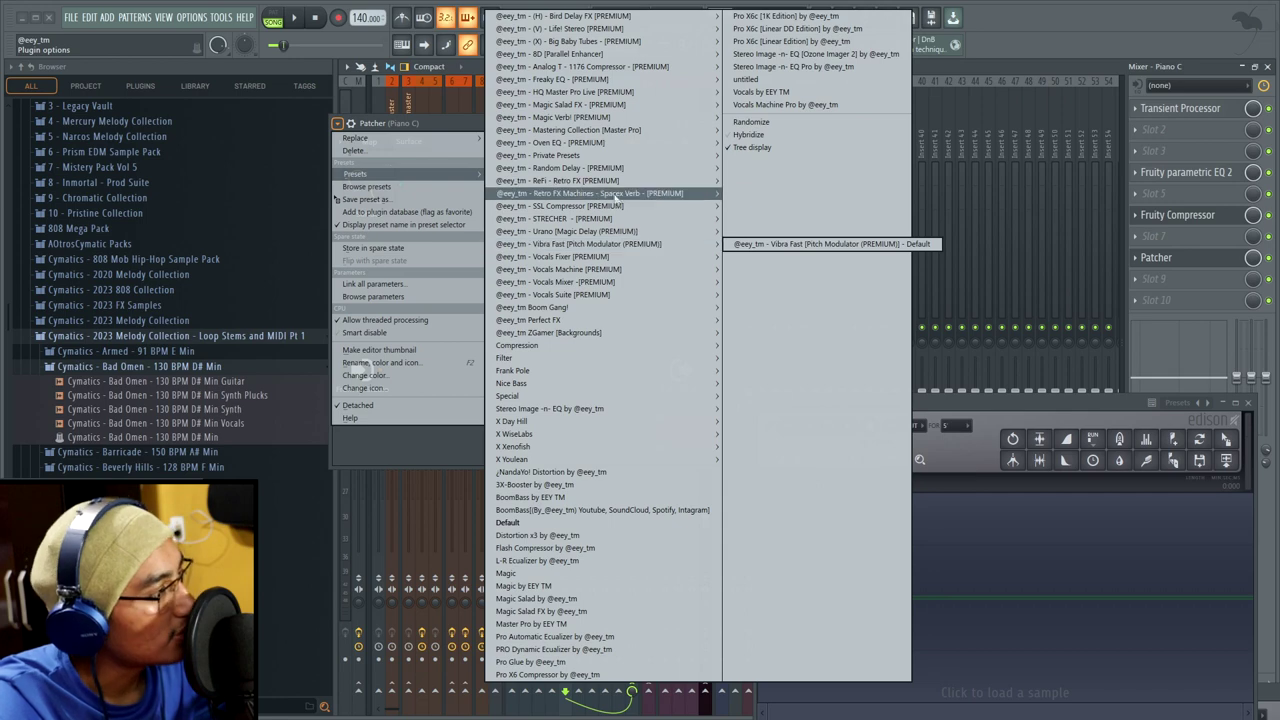
mouse_move(608, 185)
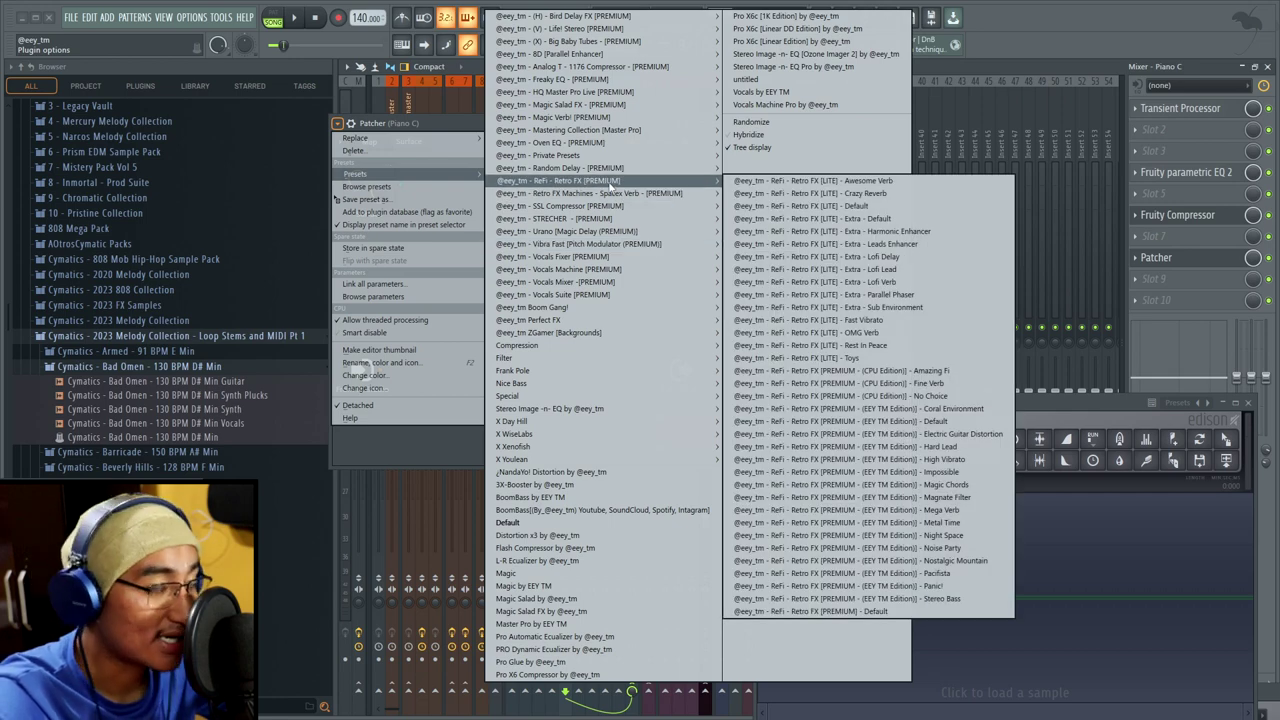
left_click(844, 182)
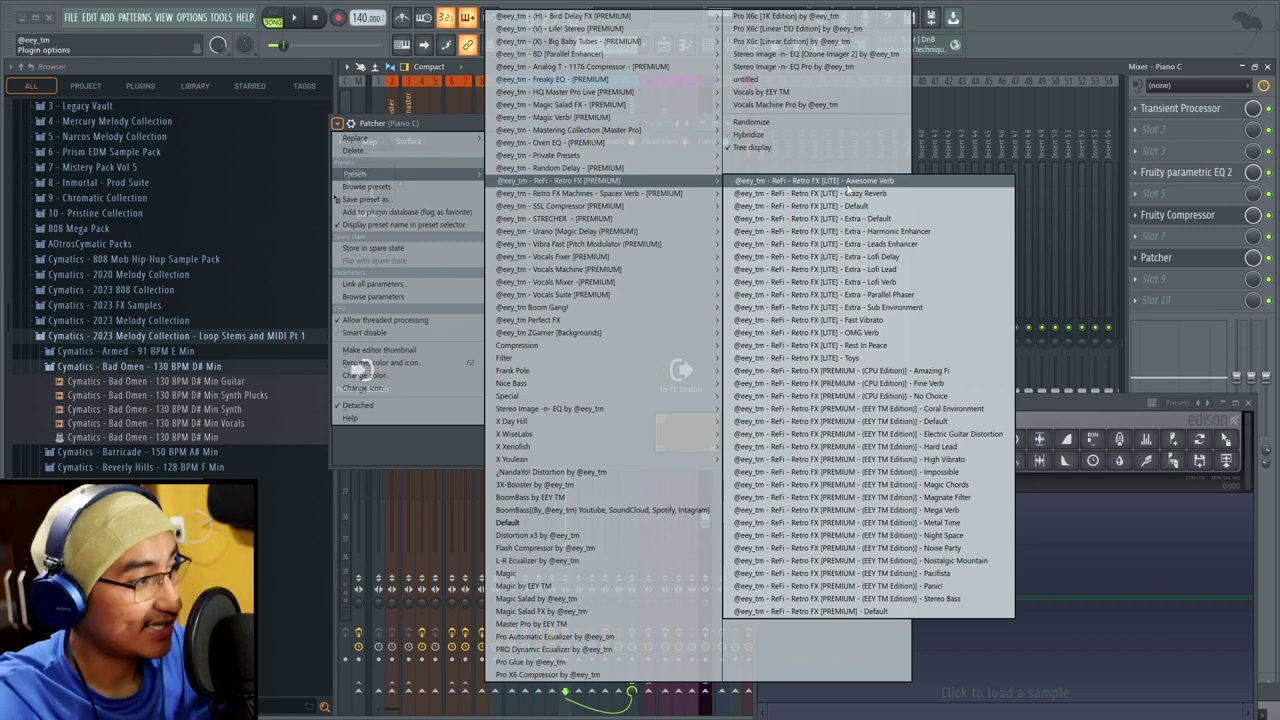
left_click(966, 498)
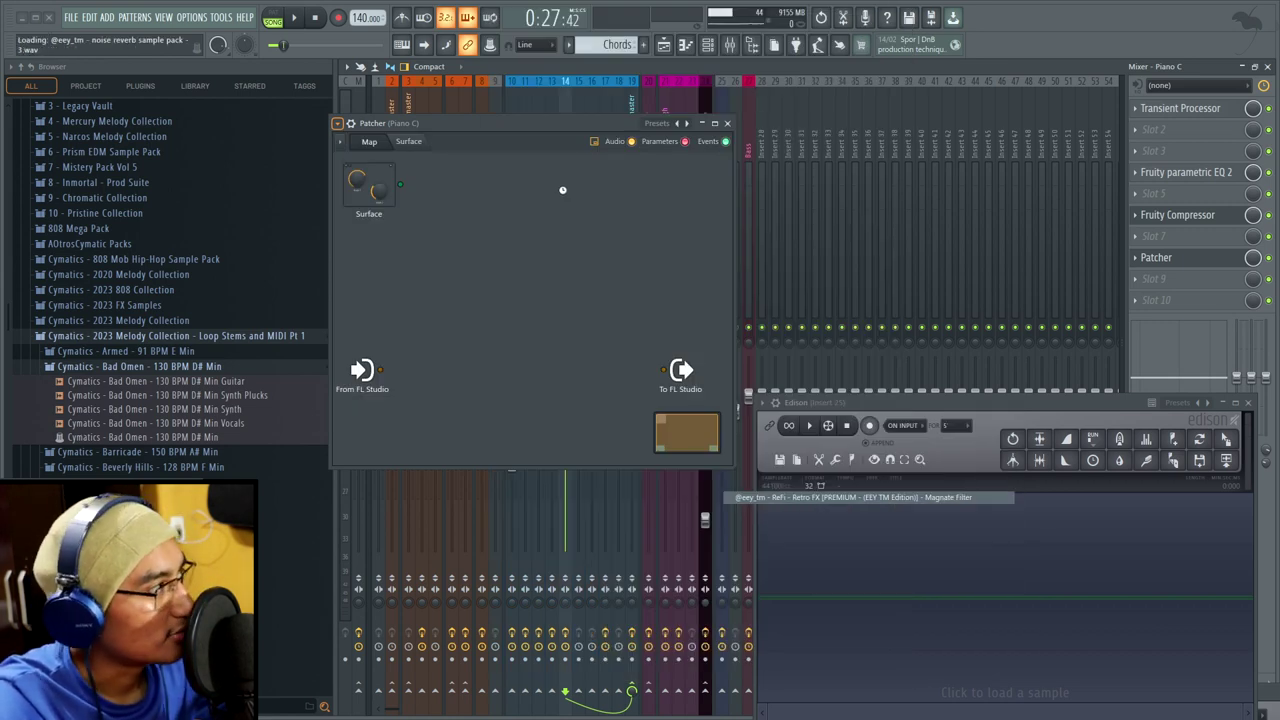
- Play the soloed Piano C track, comparing the RE-FI effect switched off and on, and then unsolo the track
left_click(339, 123)
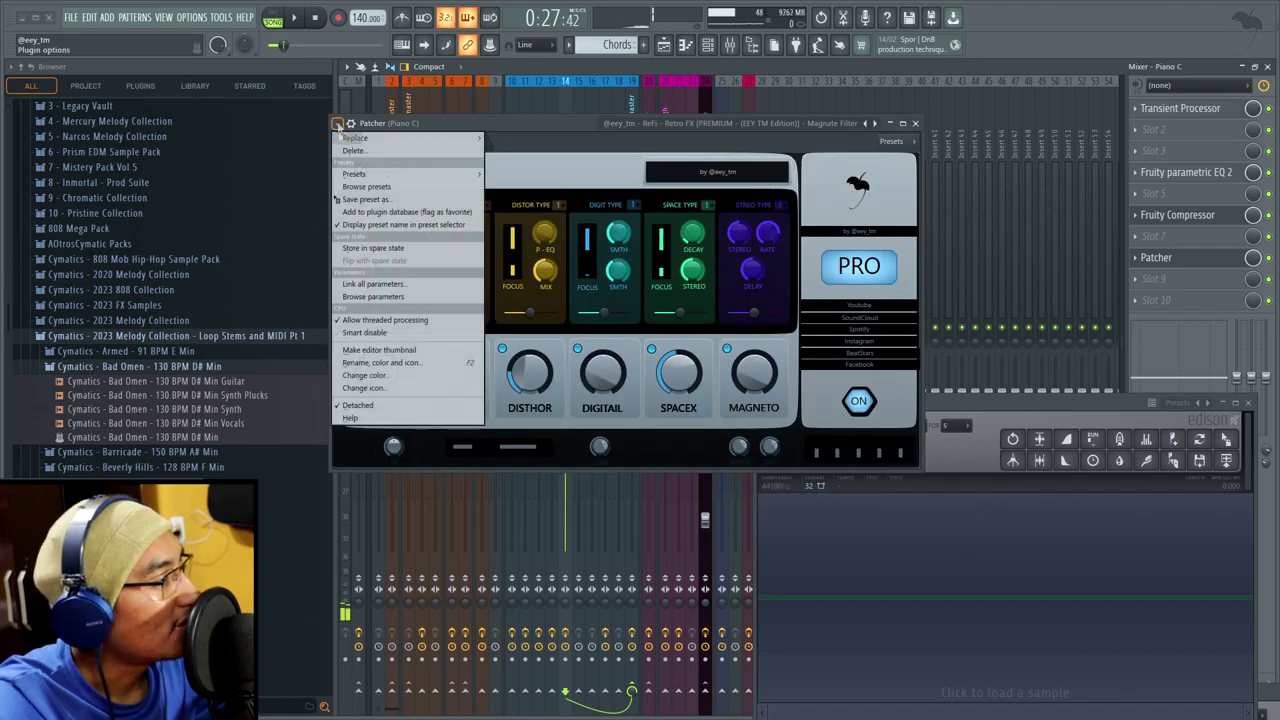
left_click(595, 143)
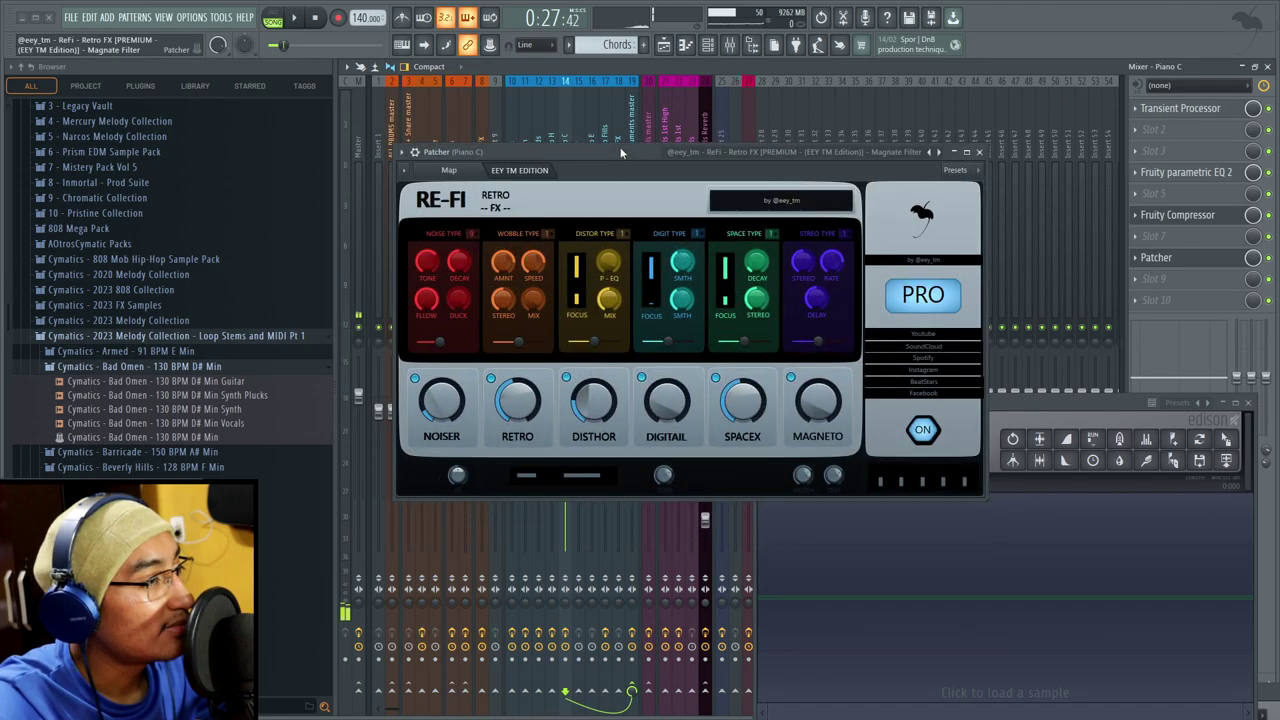
left_click_drag(620, 152, 843, 180)
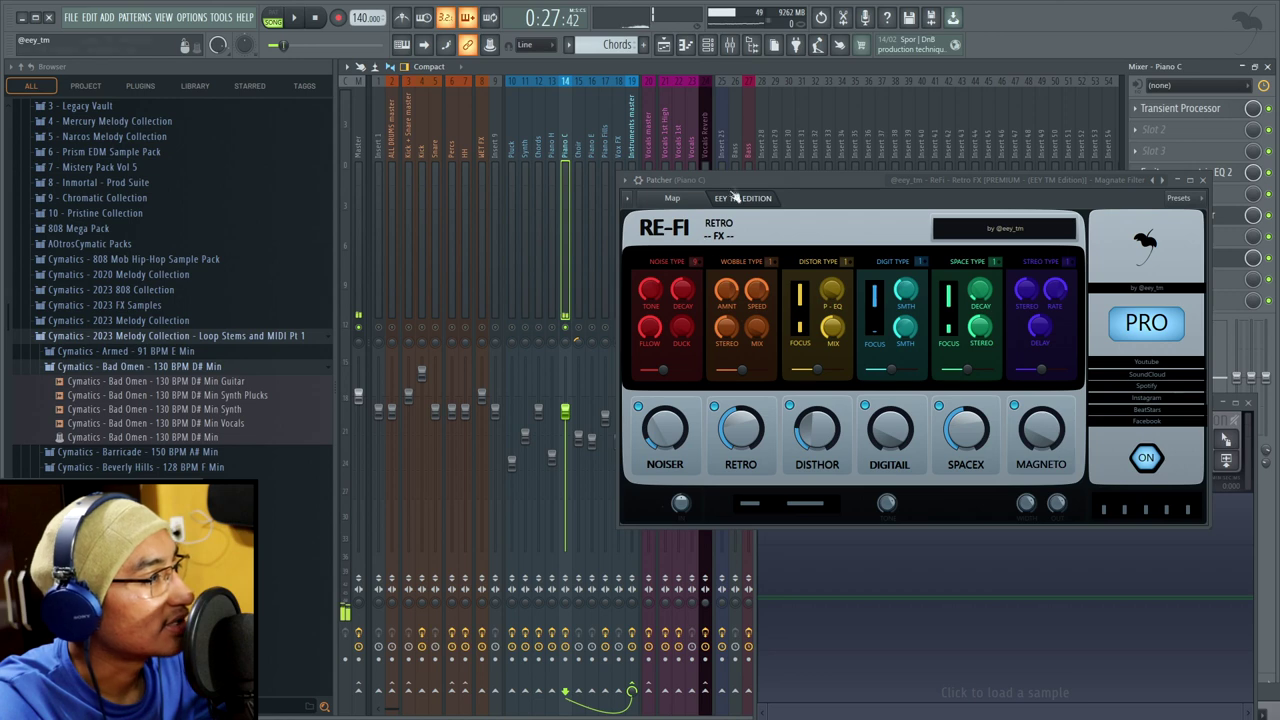
left_click_drag(733, 198, 705, 193)
key("space")
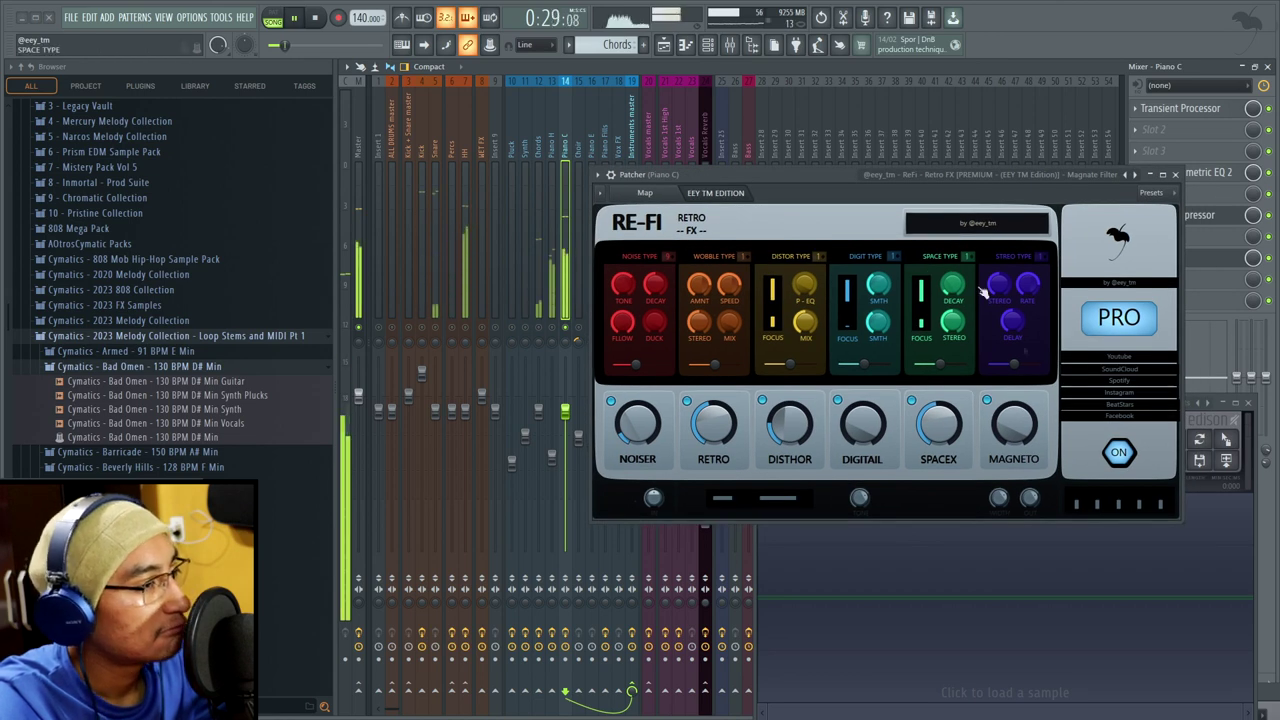
left_click(1119, 453)
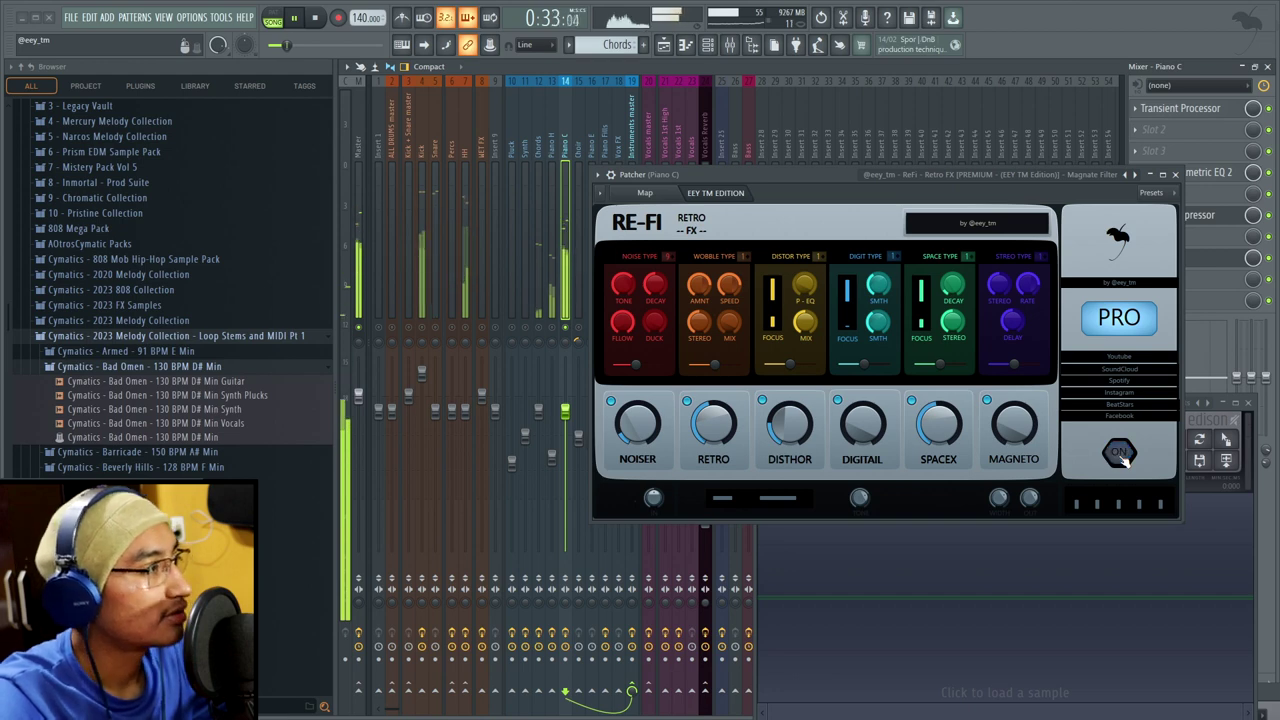
left_click(1120, 453)
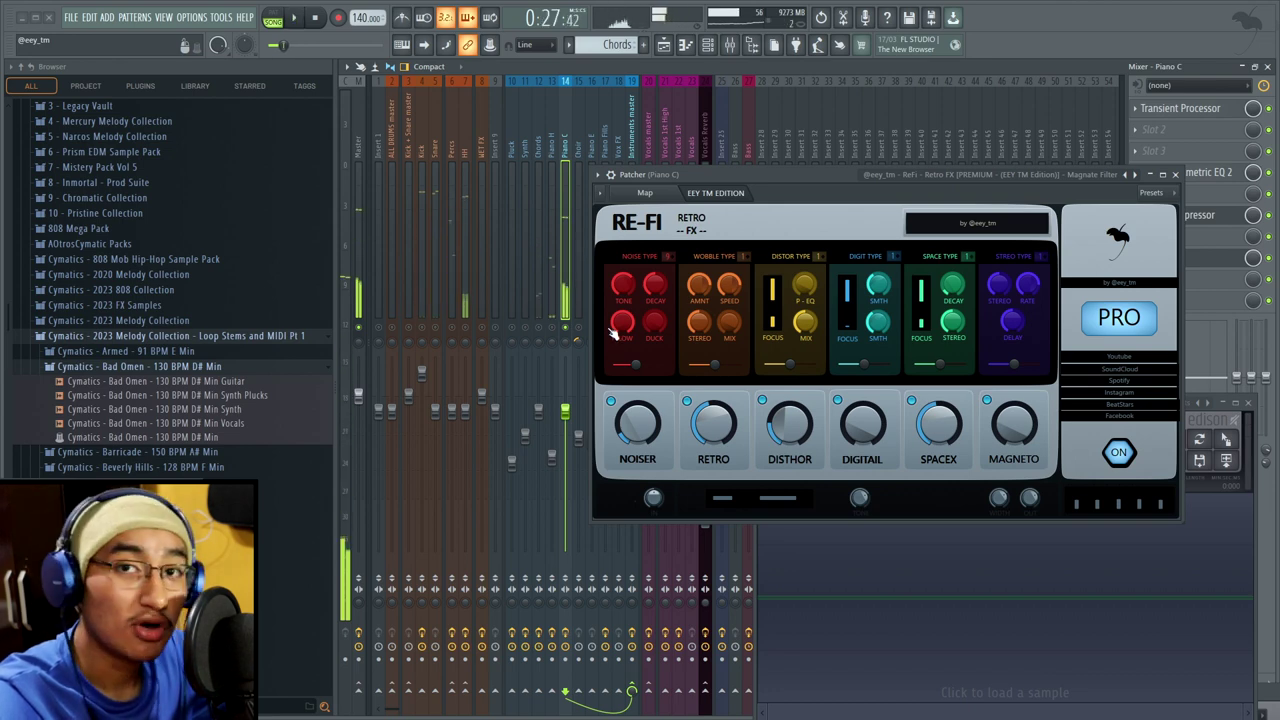
left_click(570, 333)
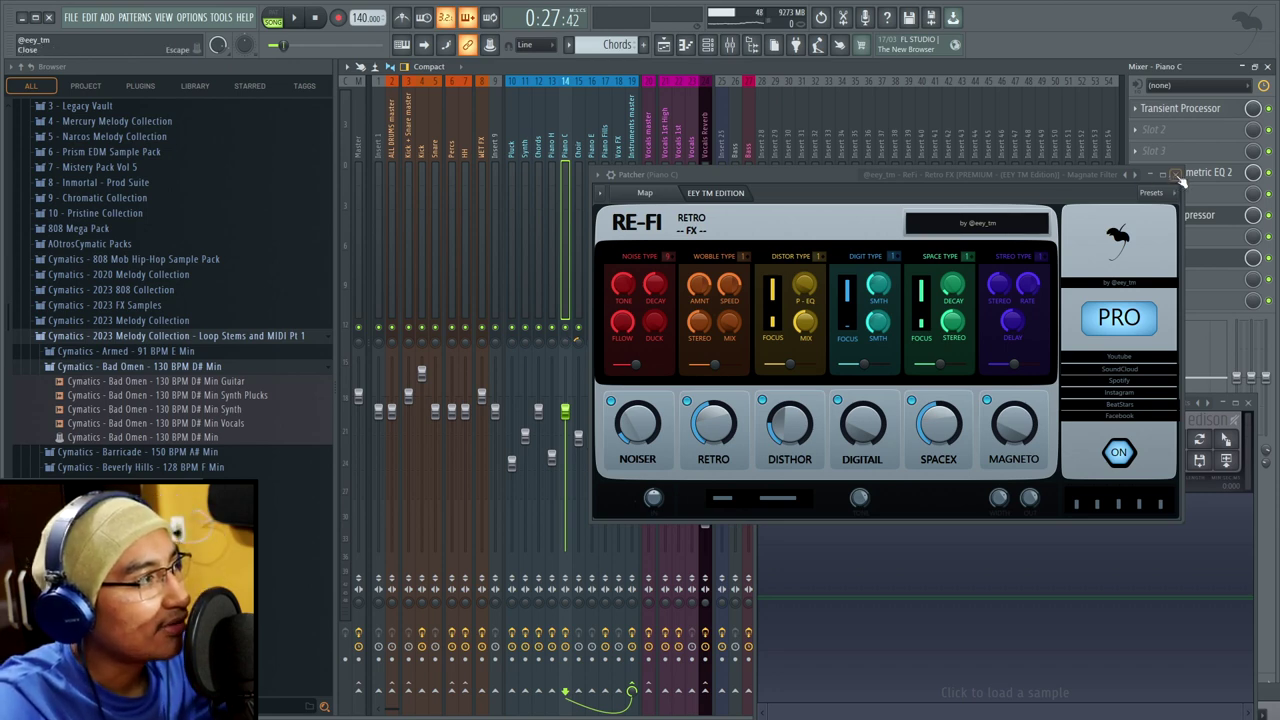
- Close the Patcher window and delete Patcher from slot 8 of the Piano C track
left_click(1177, 176)
left_click(590, 228)
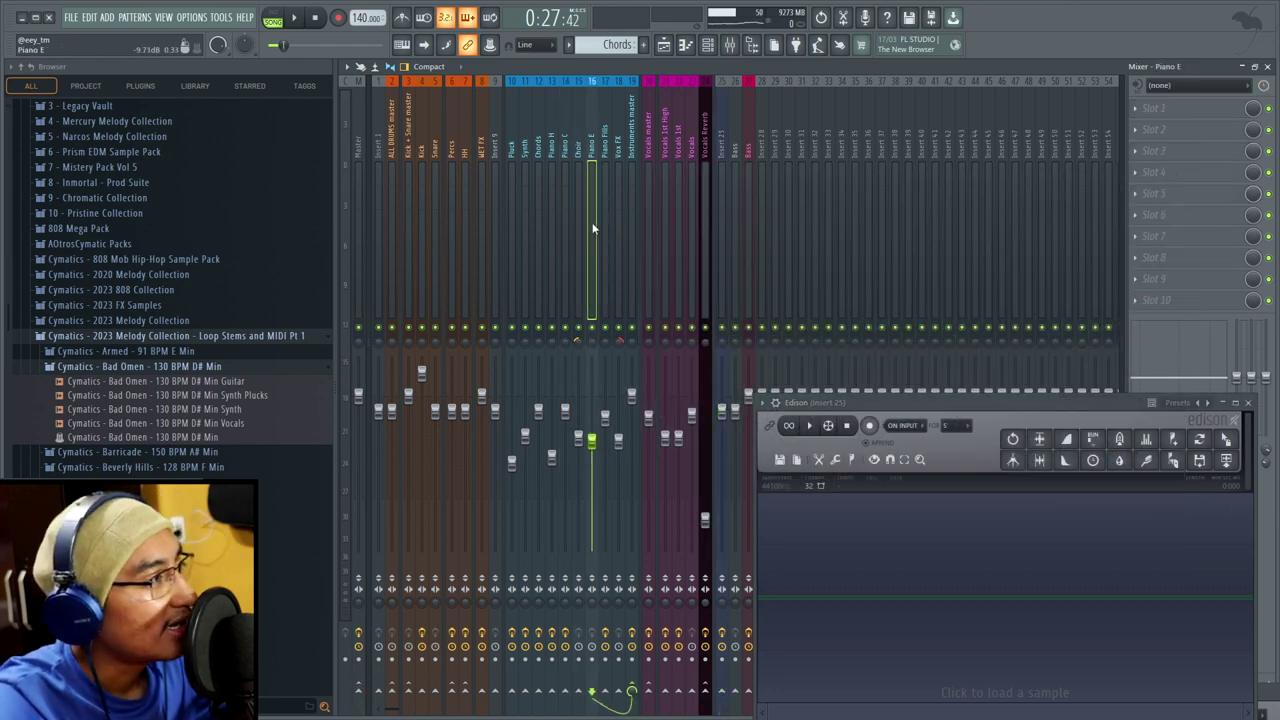
left_click(579, 224)
left_click(566, 216)
left_click(1158, 262)
left_click(1162, 288)
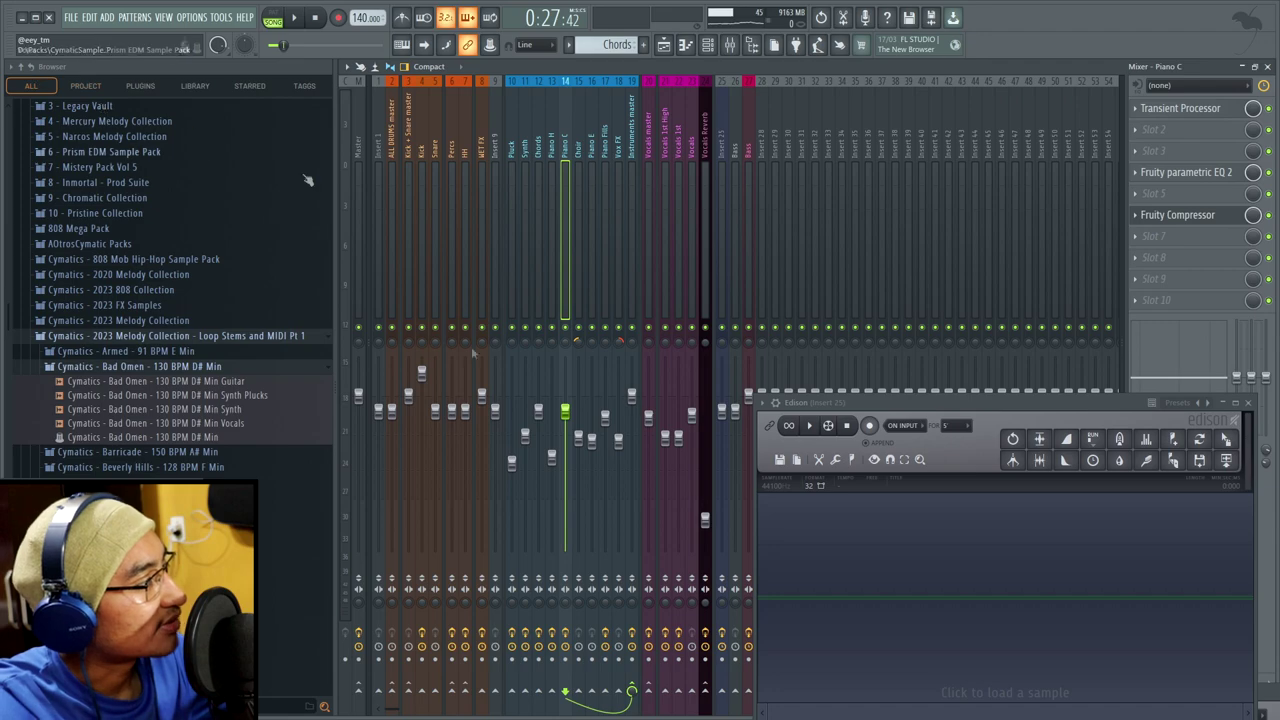
- Narrow the browser, move the Edison window out of the way, and look through the sample packs in the Packs folder
mouse_move(336, 350)
left_mouse_down()
mouse_move(250, 350)
mouse_move(314, 350)
left_mouse_up()
left_click_drag(870, 402, 1052, 620)
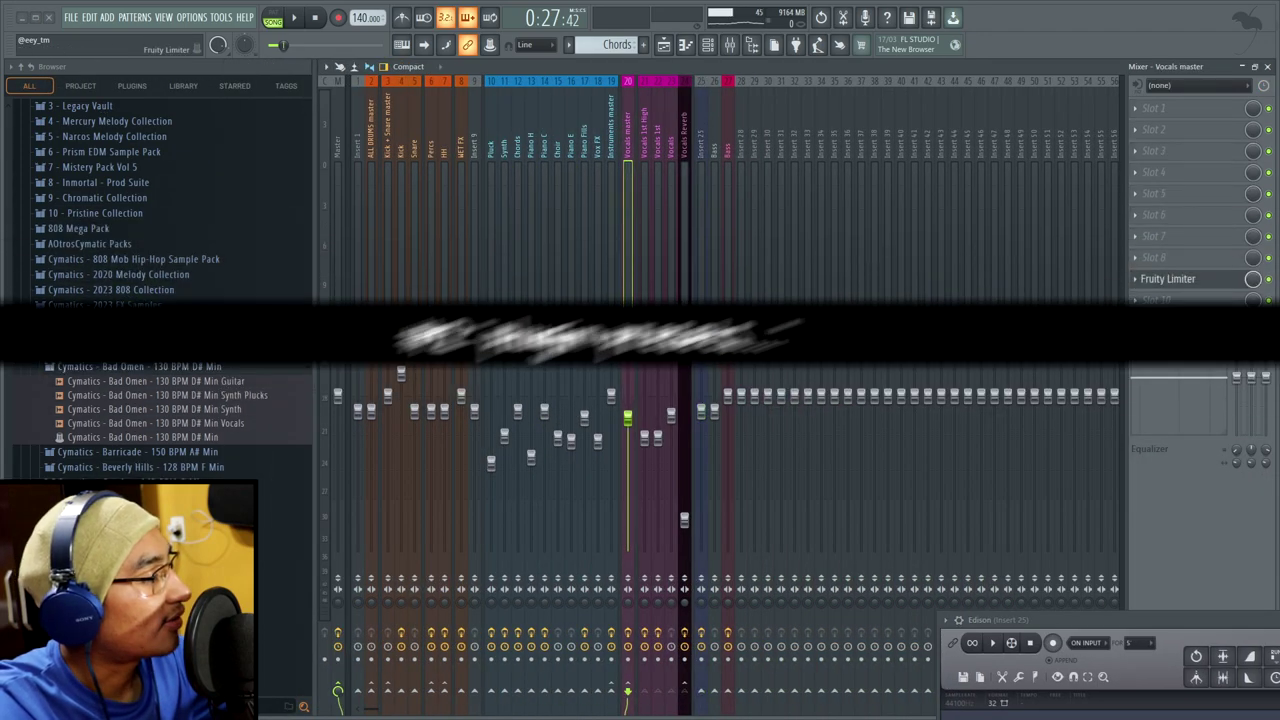
scroll(160, 260, "up", 8)
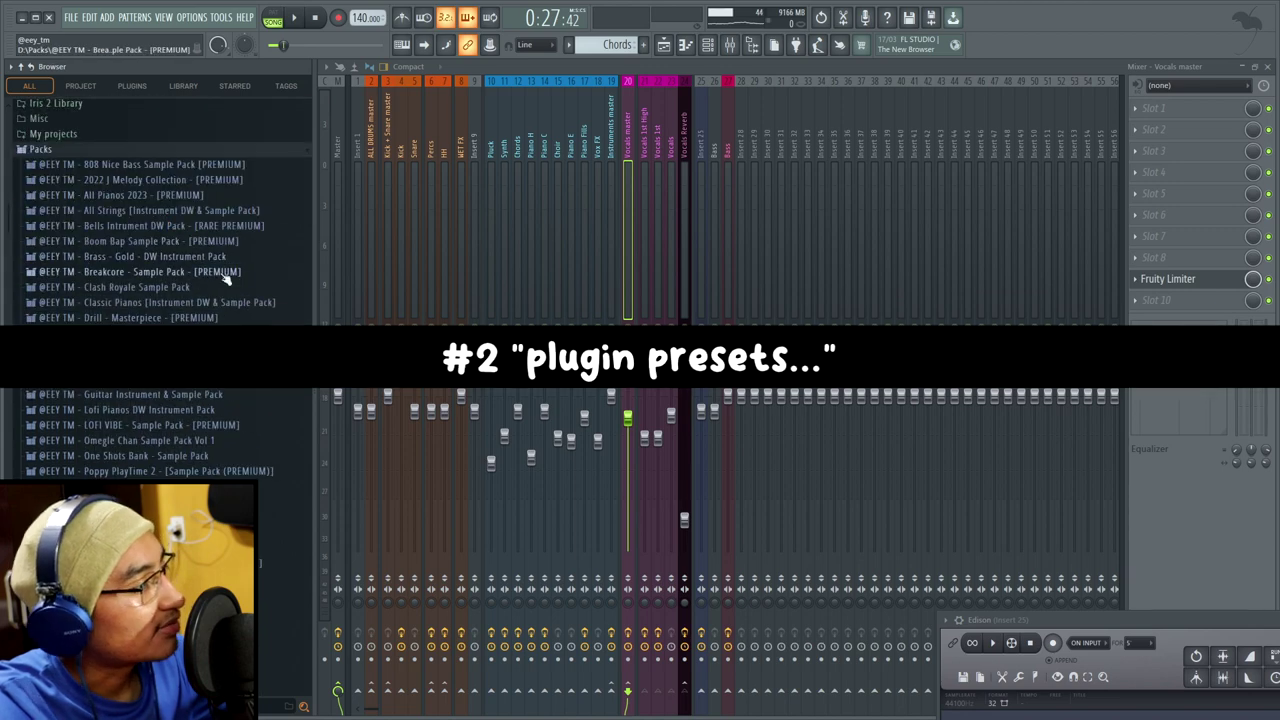
scroll(155, 260, "down", 5)
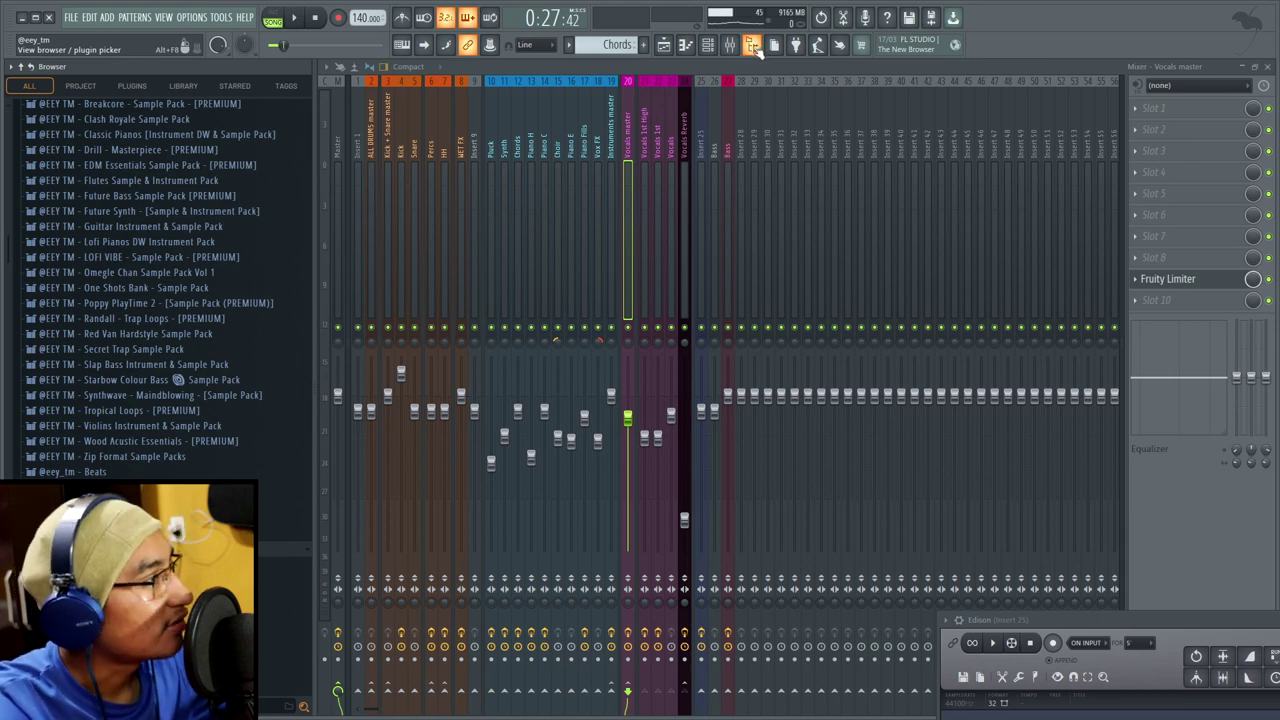
- Hide the browser, show it again, and return to the start of its folder list
left_click(754, 47)
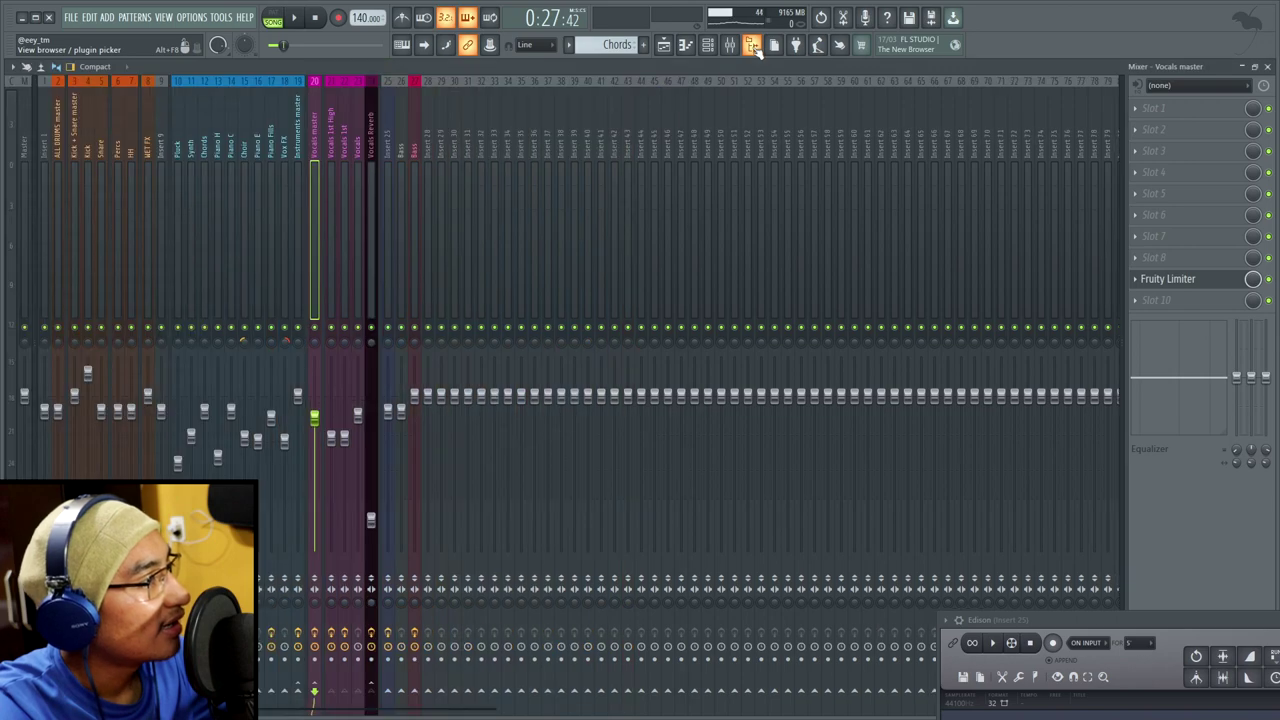
left_click(664, 44)
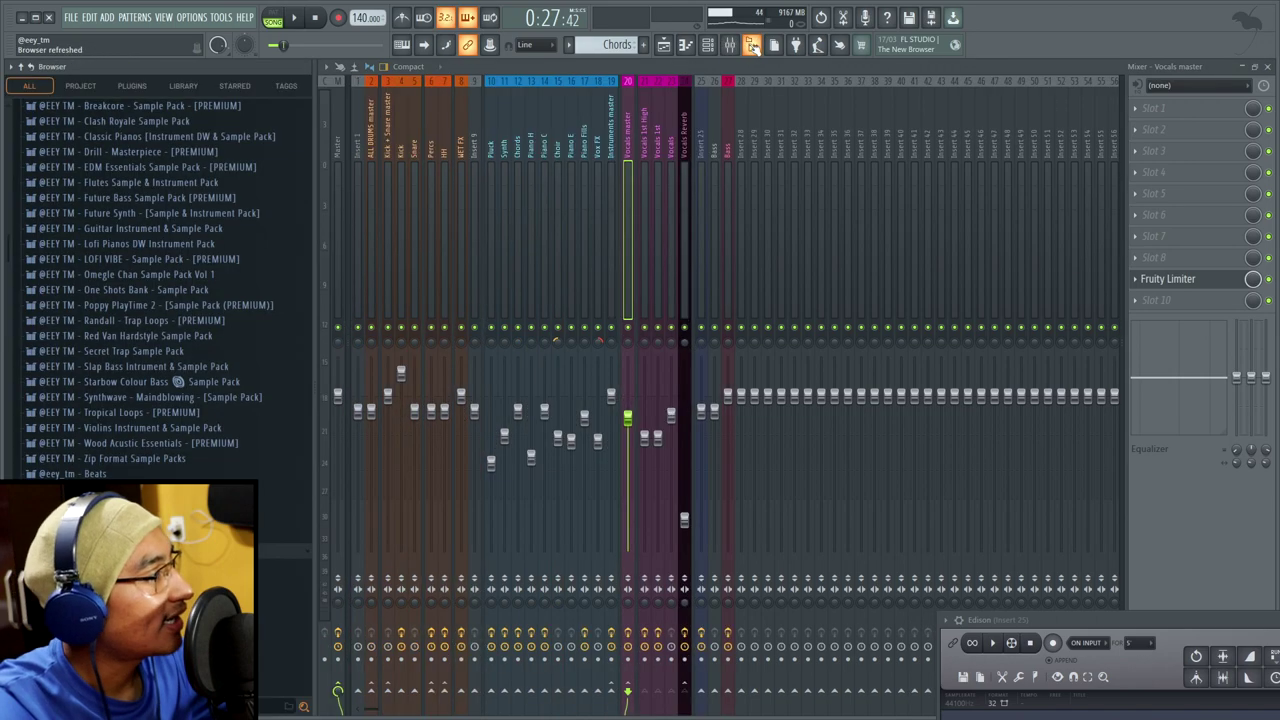
scroll(228, 383, "down", 5)
scroll(230, 330, "up", 5)
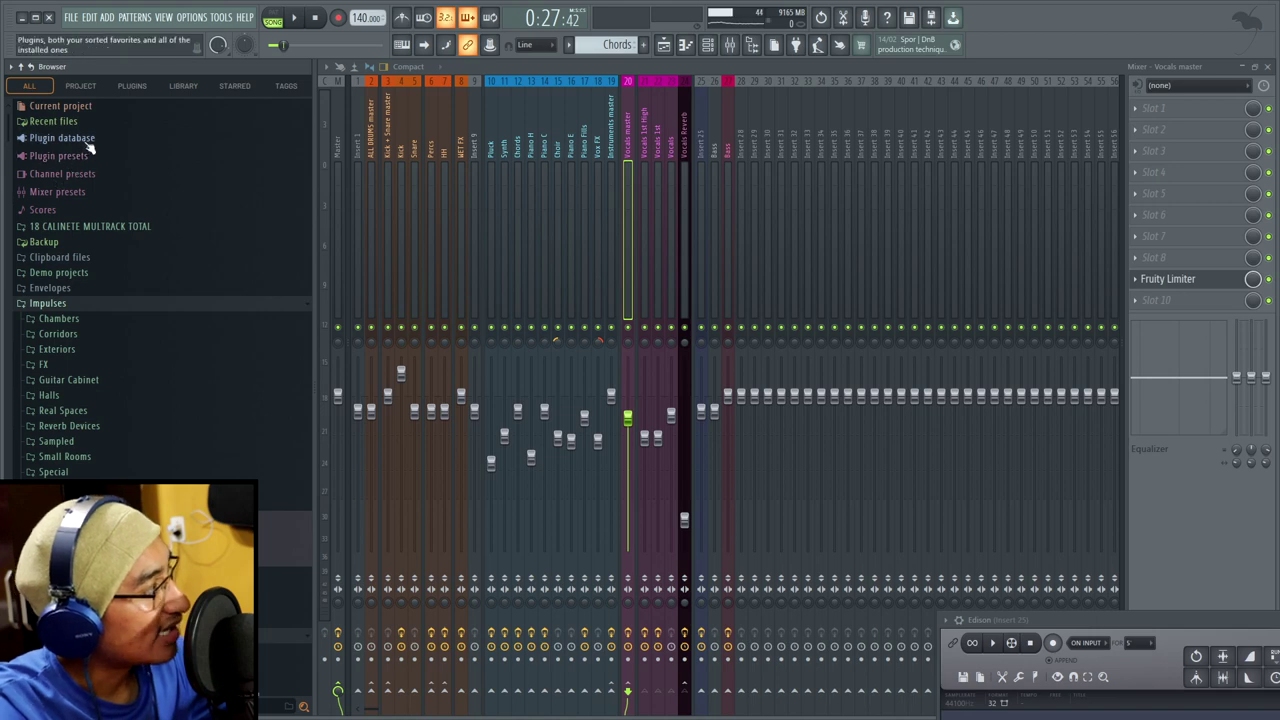
- Expand Plugin presets down to Effects > Patcher and look through the Patcher preset folders
left_click(60, 156)
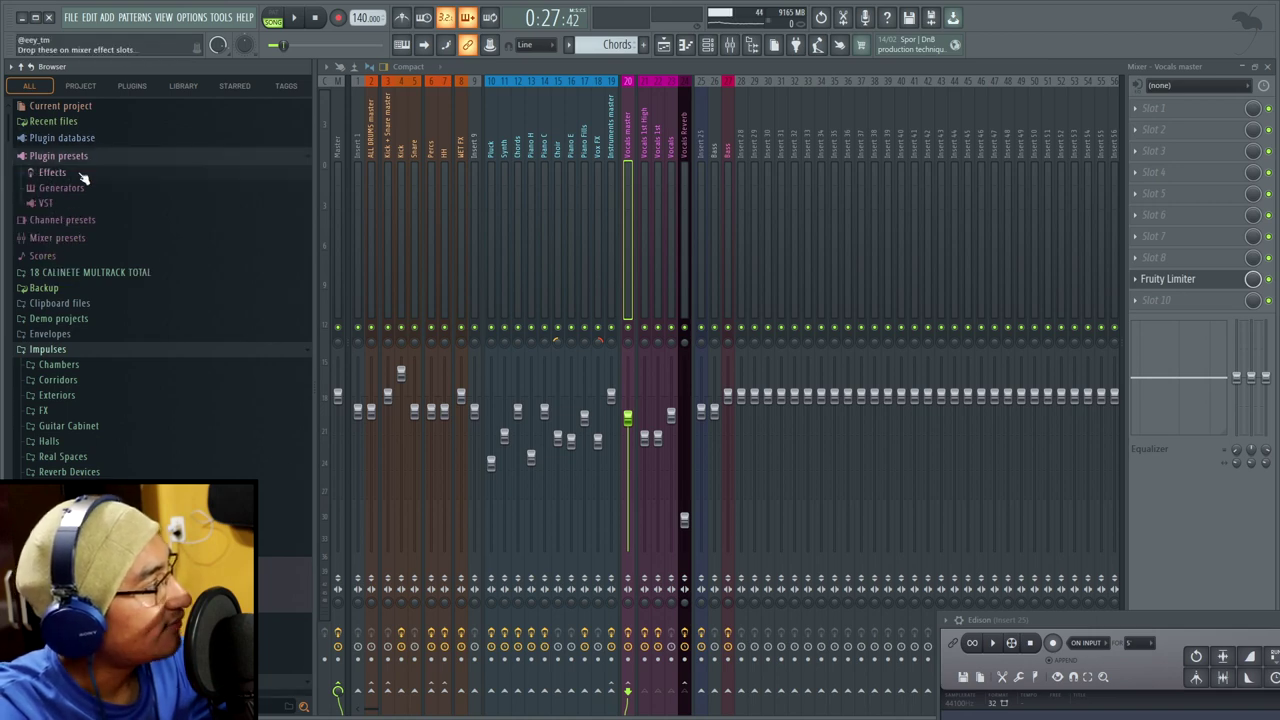
left_click(84, 175)
scroll(107, 178, "down", 12)
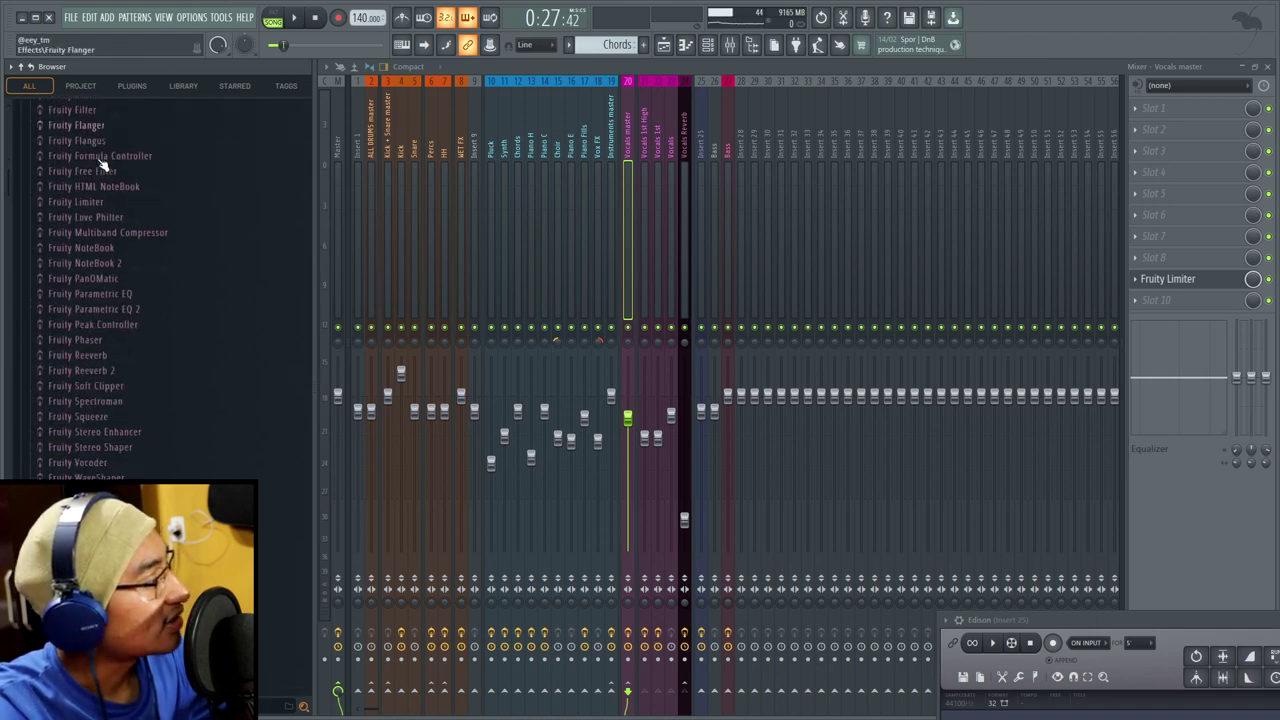
left_click(122, 216)
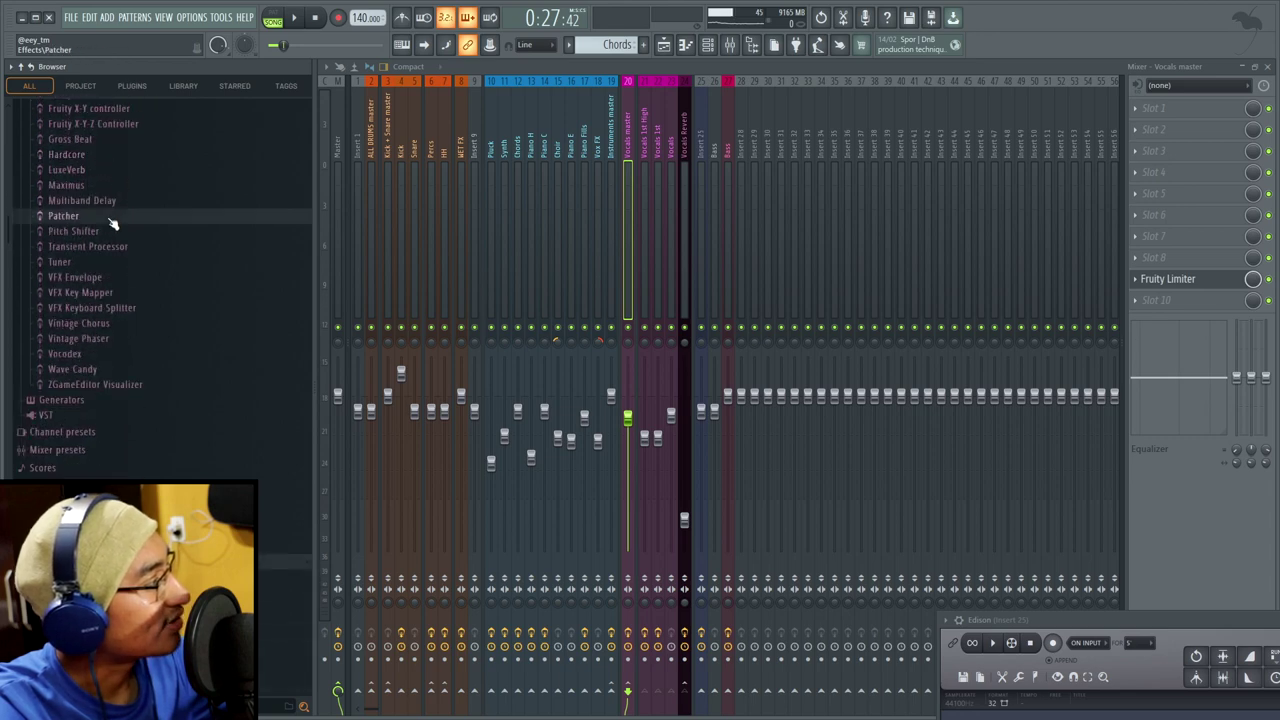
scroll(118, 166, "down", 3)
scroll(125, 170, "up", 3)
scroll(130, 178, "down", 3)
scroll(135, 228, "up", 5)
scroll(128, 210, "up", 2)
scroll(105, 190, "down", 5)
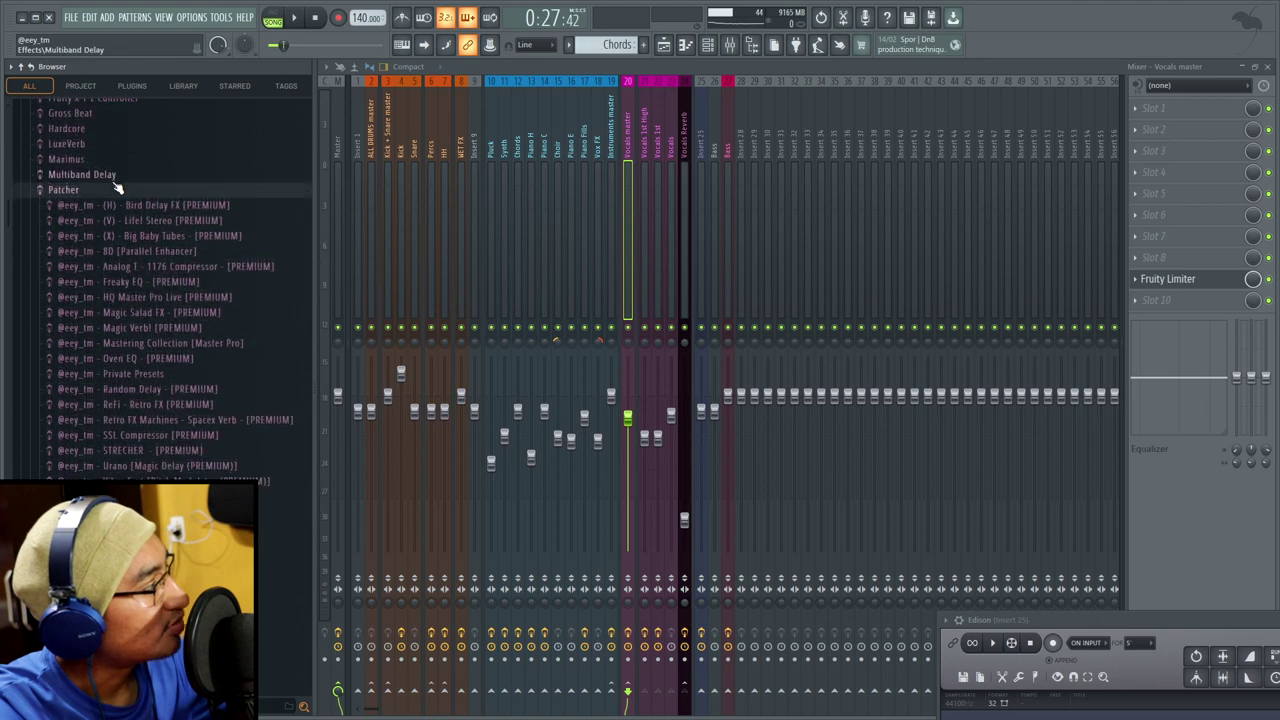
scroll(131, 209, "down", 7)
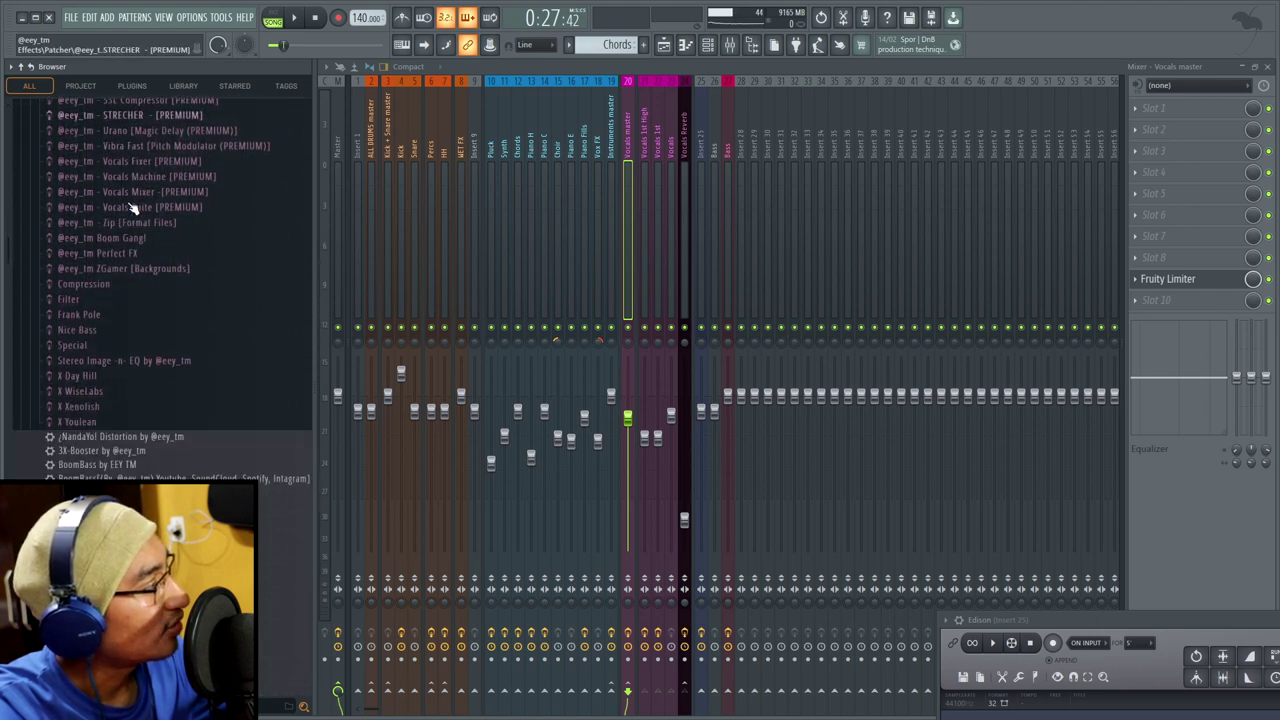
- Open the Patcher presets folder in File Explorer to inspect where its preset files are stored
right_click(205, 197)
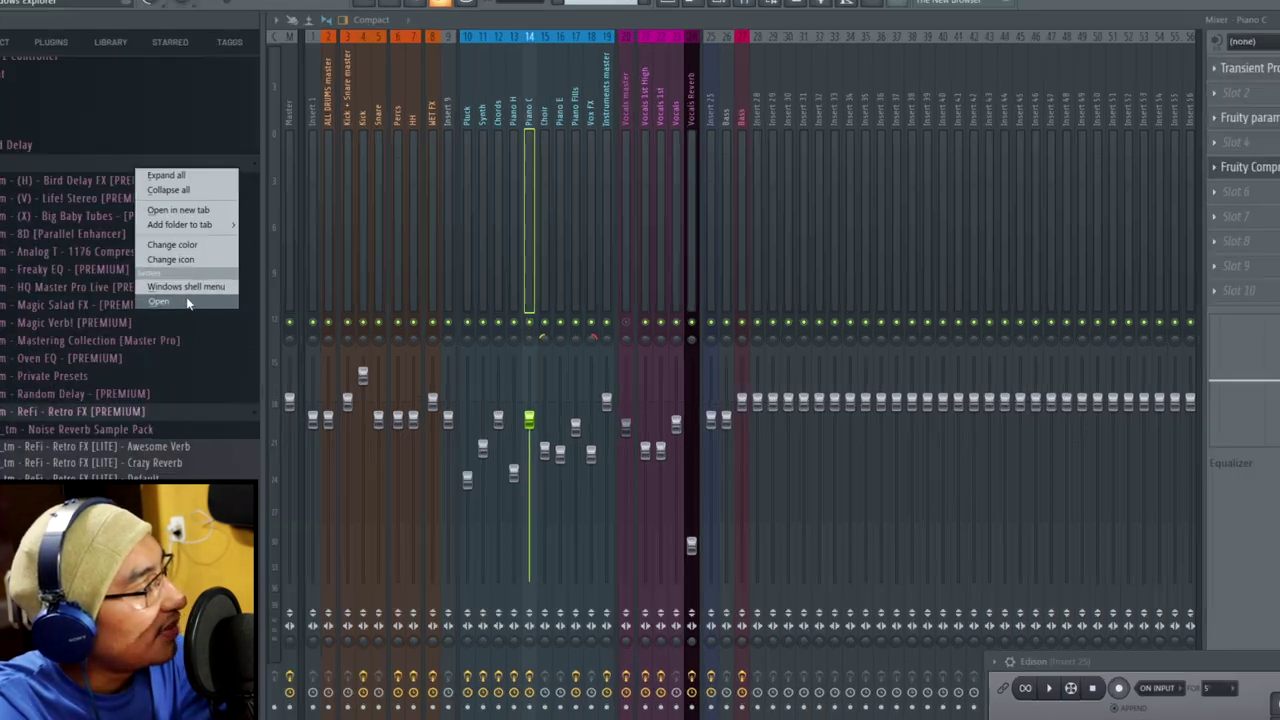
left_click(224, 309)
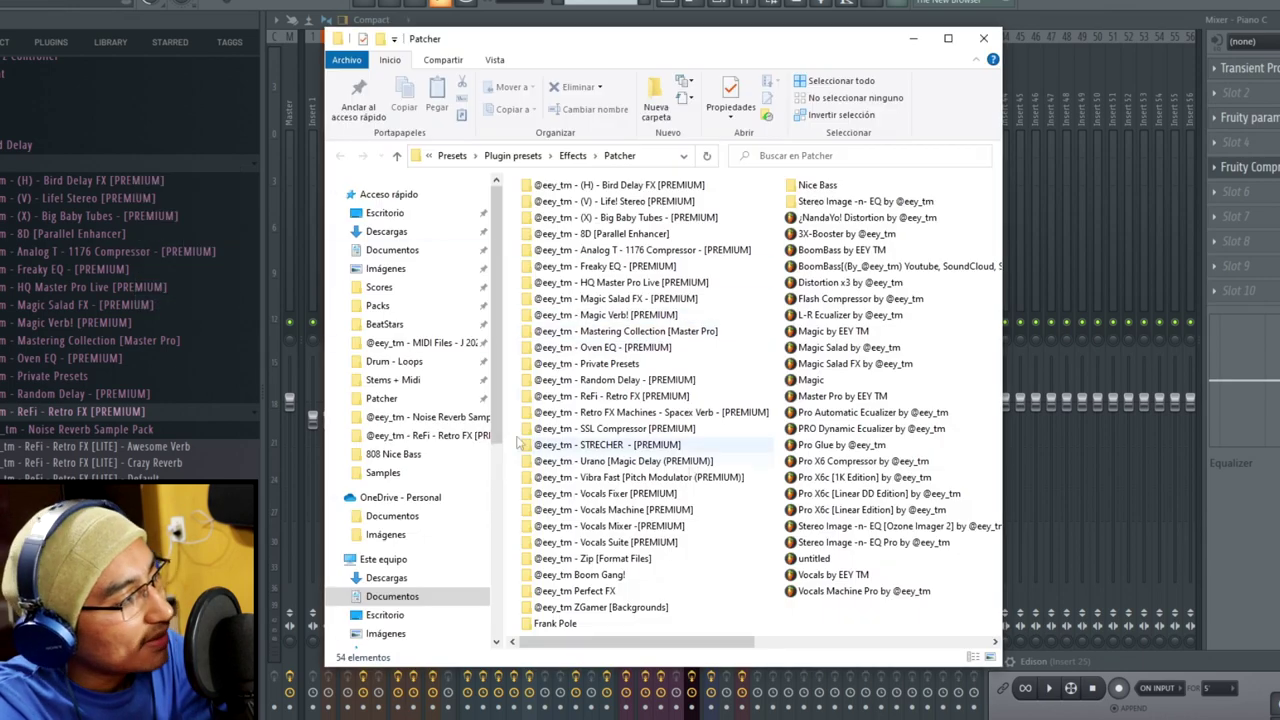
left_click(397, 157)
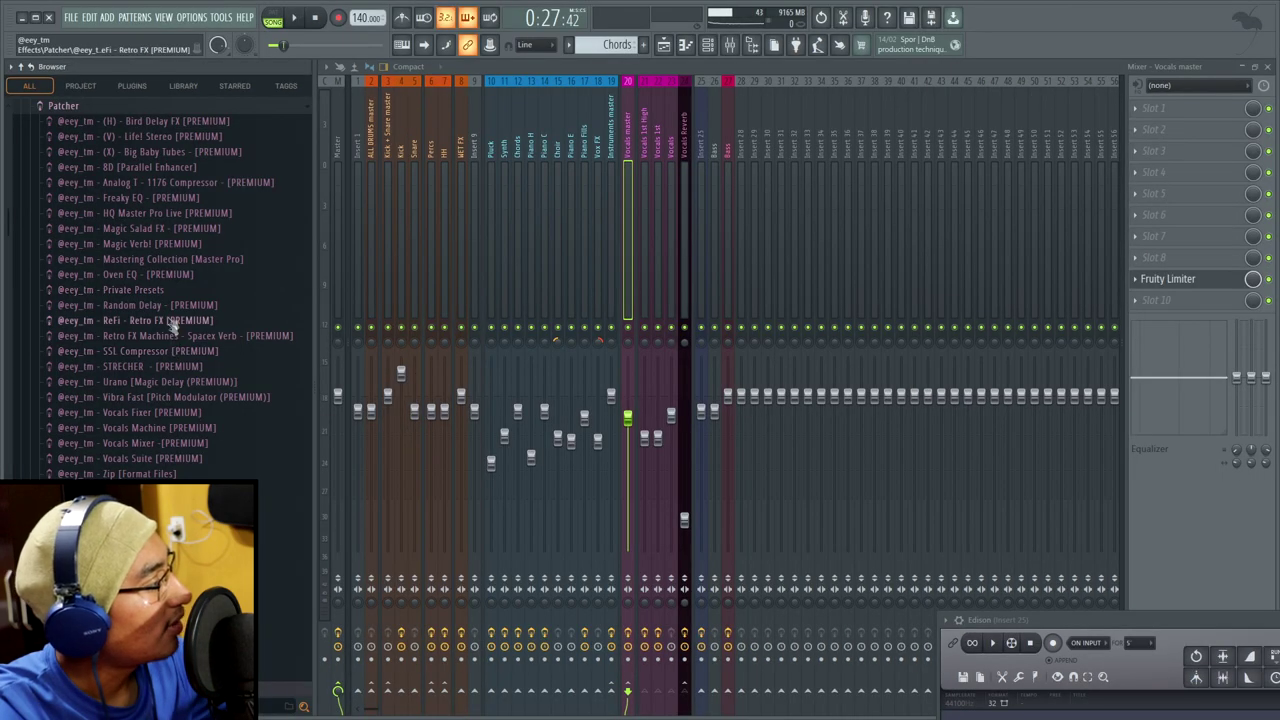
- Load the ReFi - Retro FX [PREMIUM - (EEY TM Edition)] - Impossible preset onto the Piano C mixer track
left_click(171, 324)
scroll(175, 185, "down", 6)
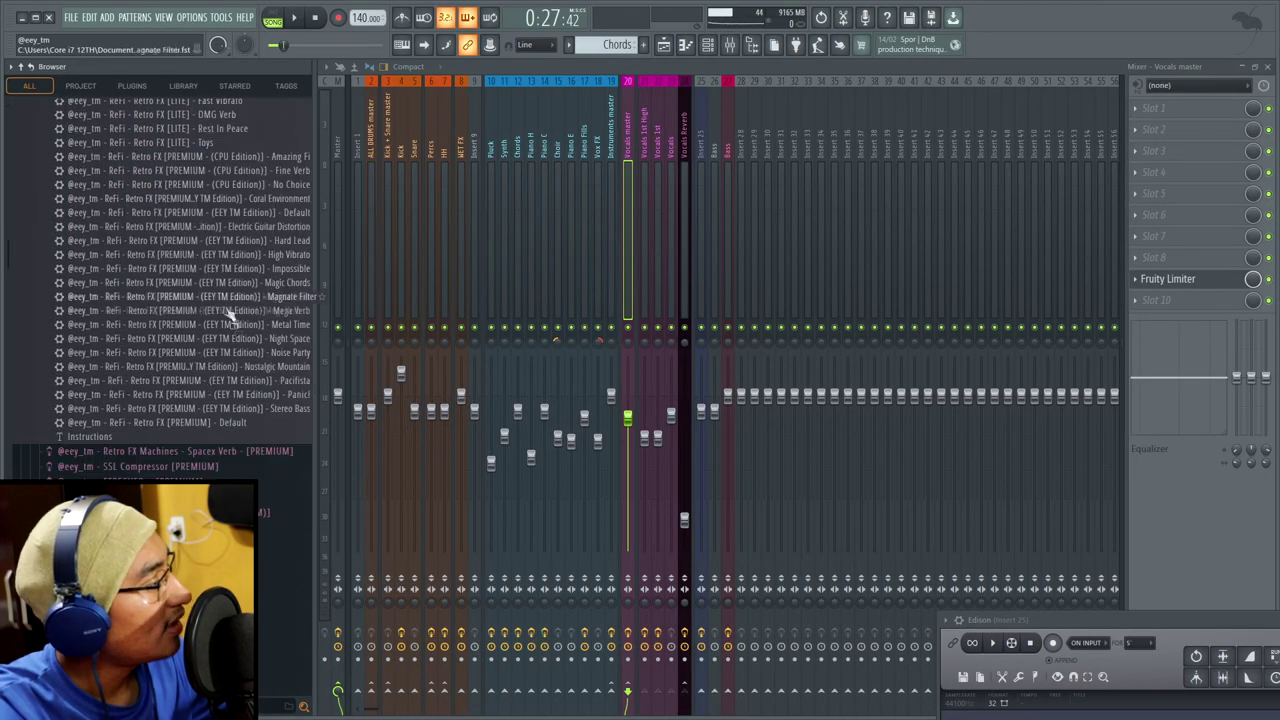
left_click_drag(280, 276, 544, 174)
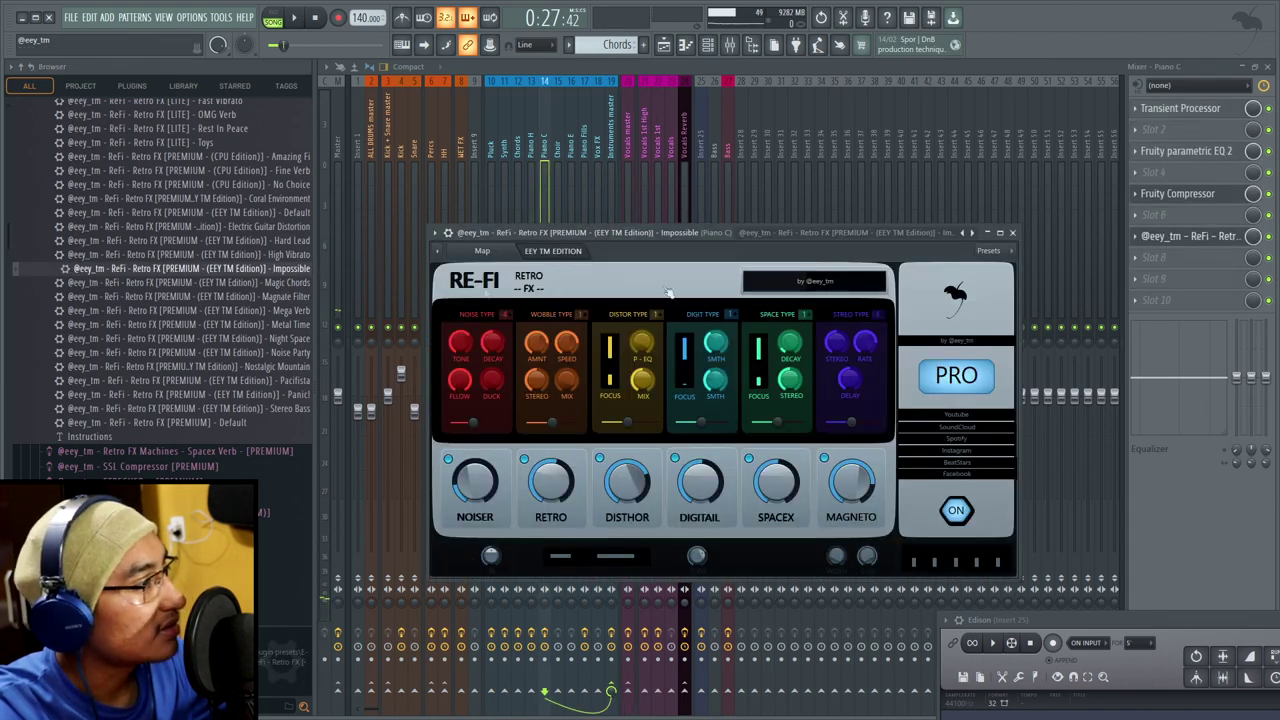
- Move the RE-FI plugin window higher over the mixer and play the song with the Impossible preset
left_click(447, 233)
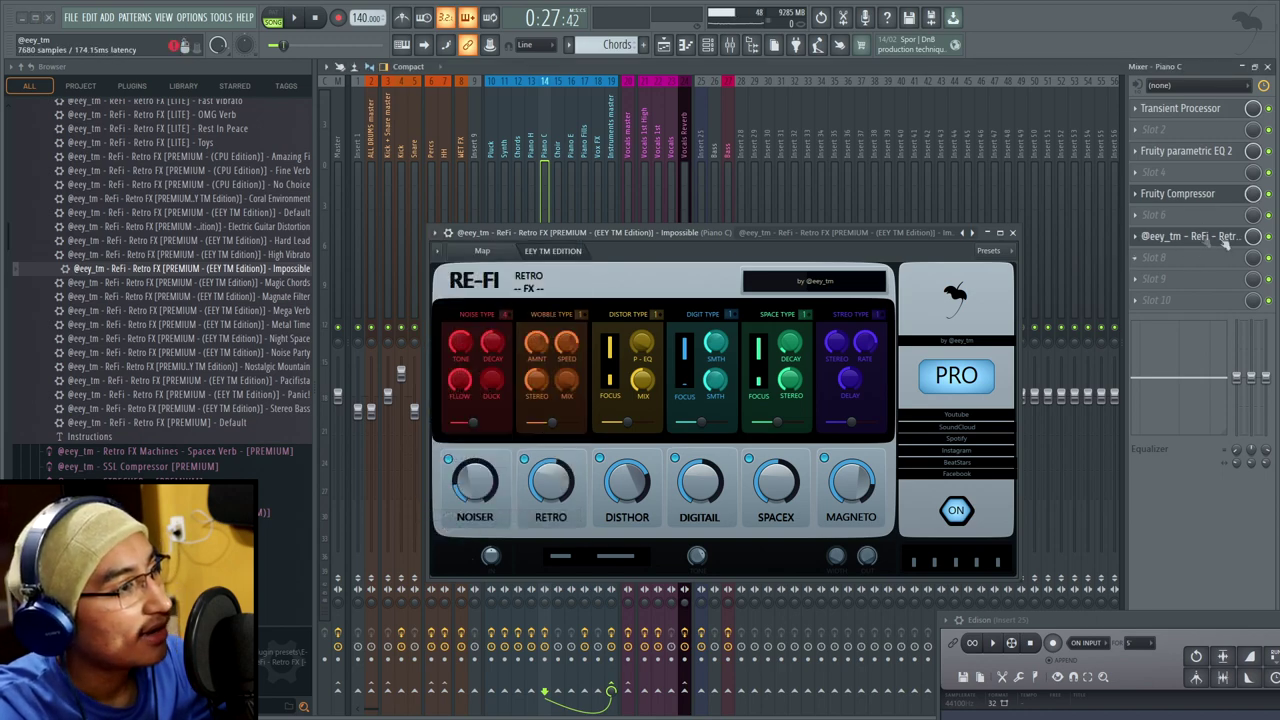
left_click(1196, 240)
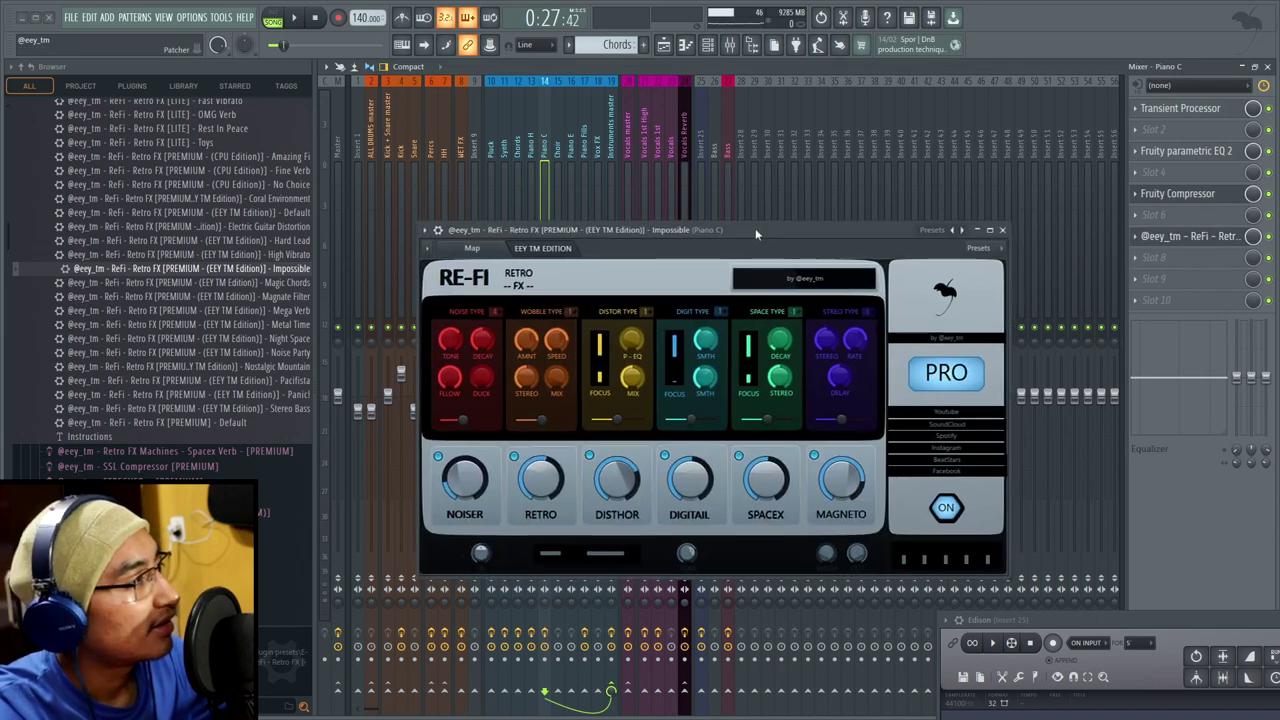
left_click_drag(760, 229, 717, 162)
key("space")
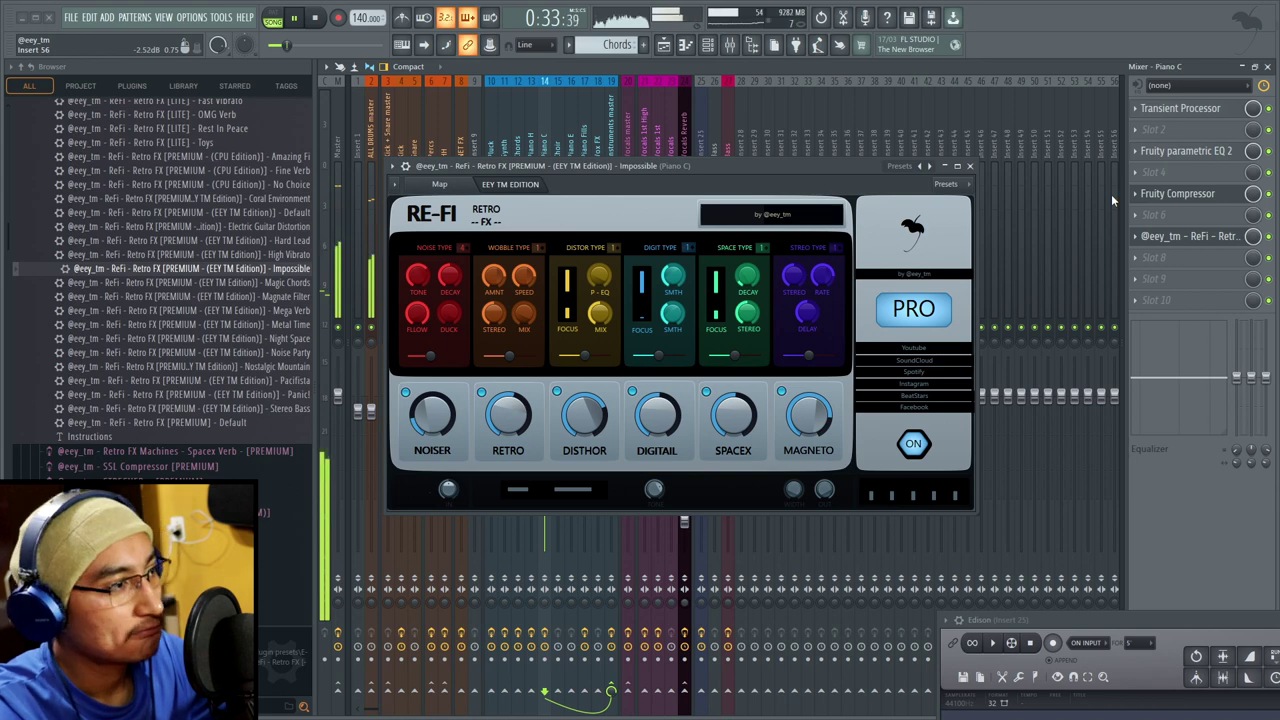
- Delete the ReFi - Retro FX effect from slot 7 of the Piano C track
right_click(1190, 236)
left_click(1160, 264)
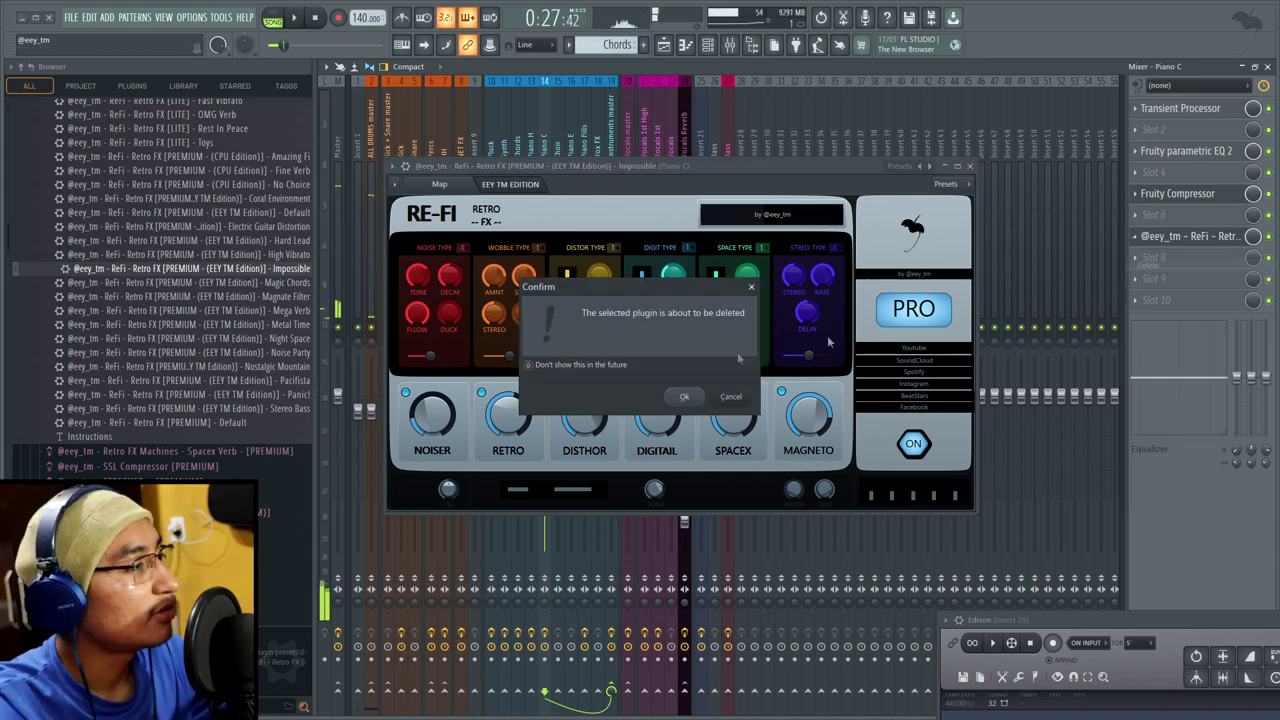
left_click(687, 397)
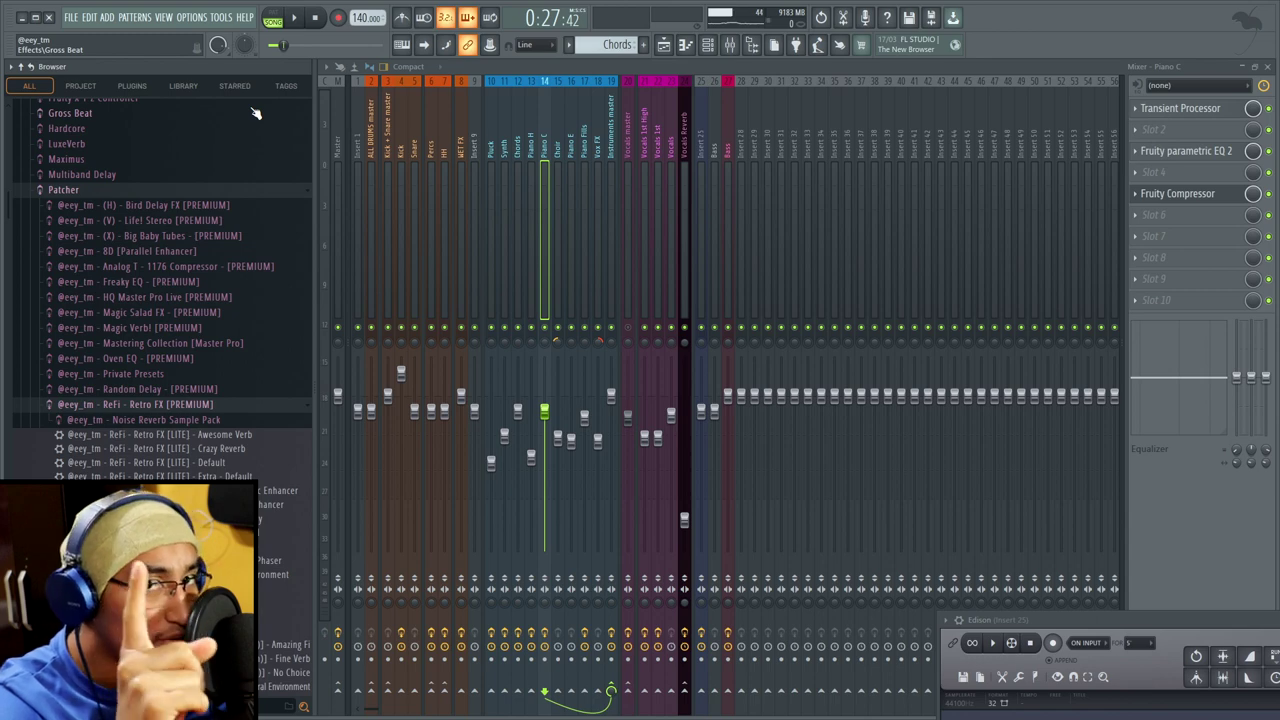
- Collapse the Patcher, Plugin presets and Impulses folders in the browser
left_click(226, 190)
scroll(240, 234, "up", 5)
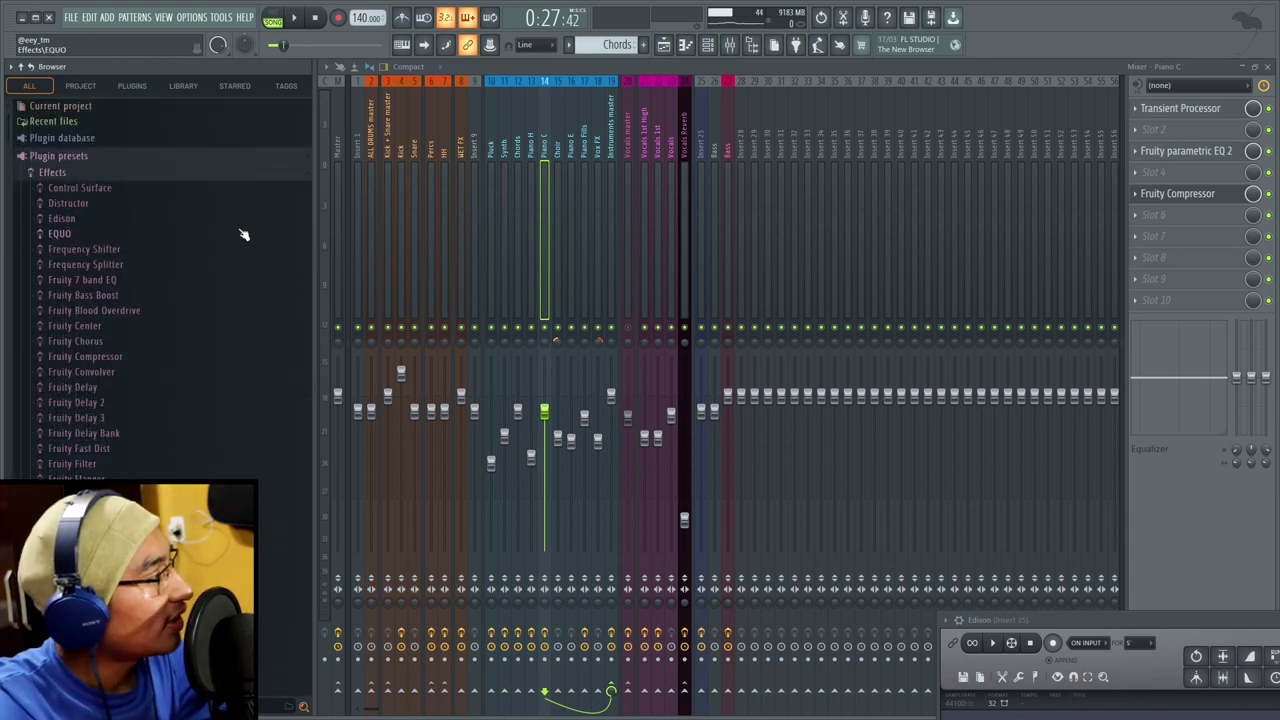
left_click(206, 160)
left_click(210, 379)
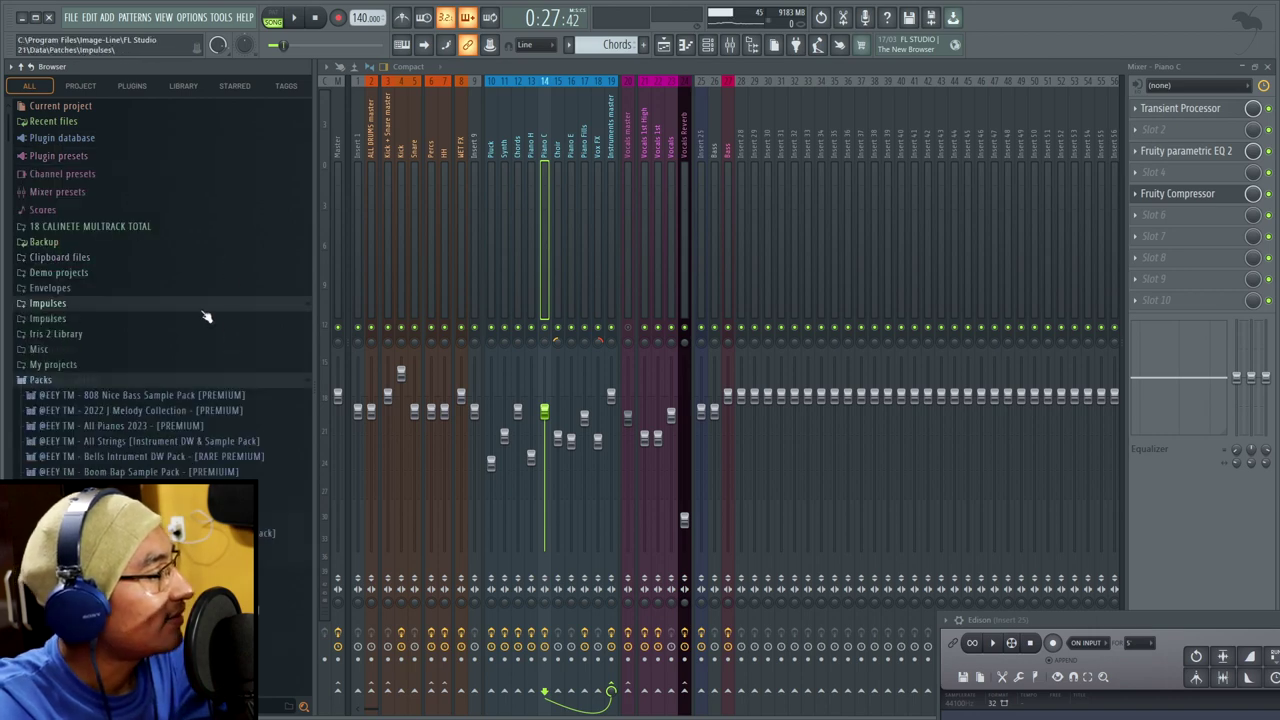
- Hide and show the browser again, check its Library view, and return to the All view
left_click(753, 45)
left_click(760, 47)
left_click(183, 86)
left_click(40, 86)
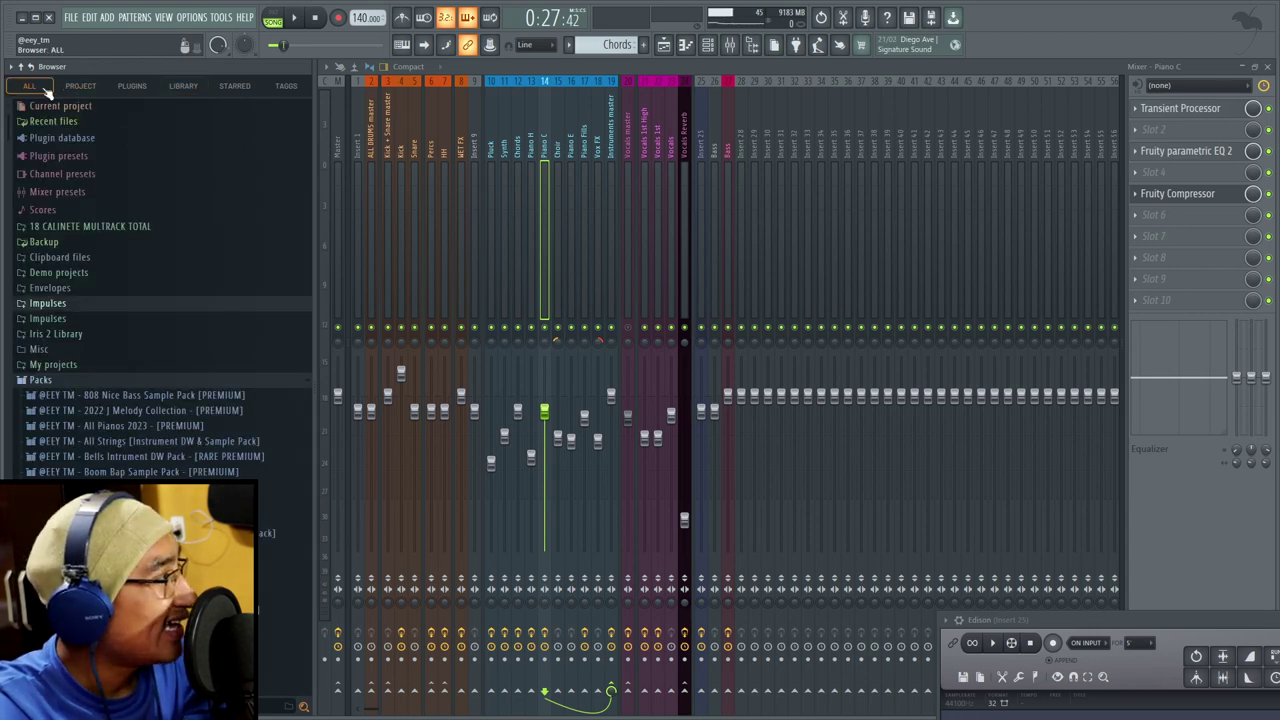
- Compare where the Plugin database appears in the Plugins and All browser views, finishing in the Plugins view
left_click(133, 87)
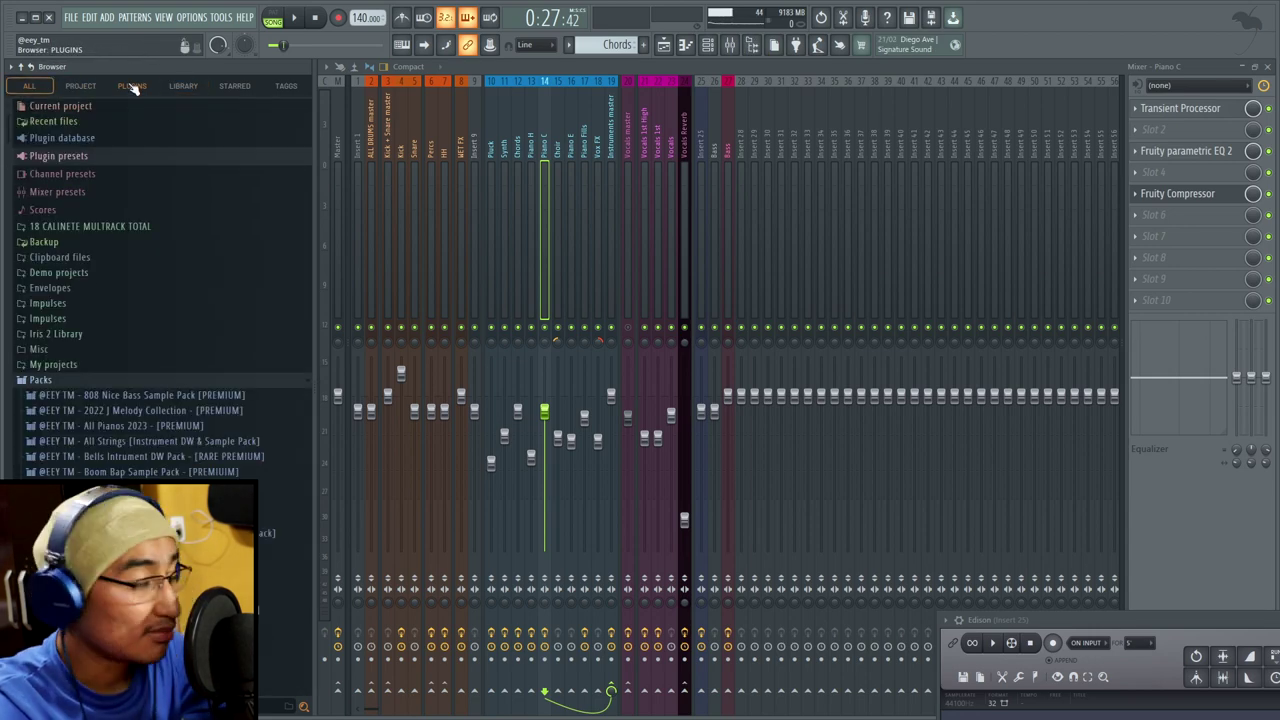
left_click(140, 88)
left_click(117, 89)
left_click(117, 89)
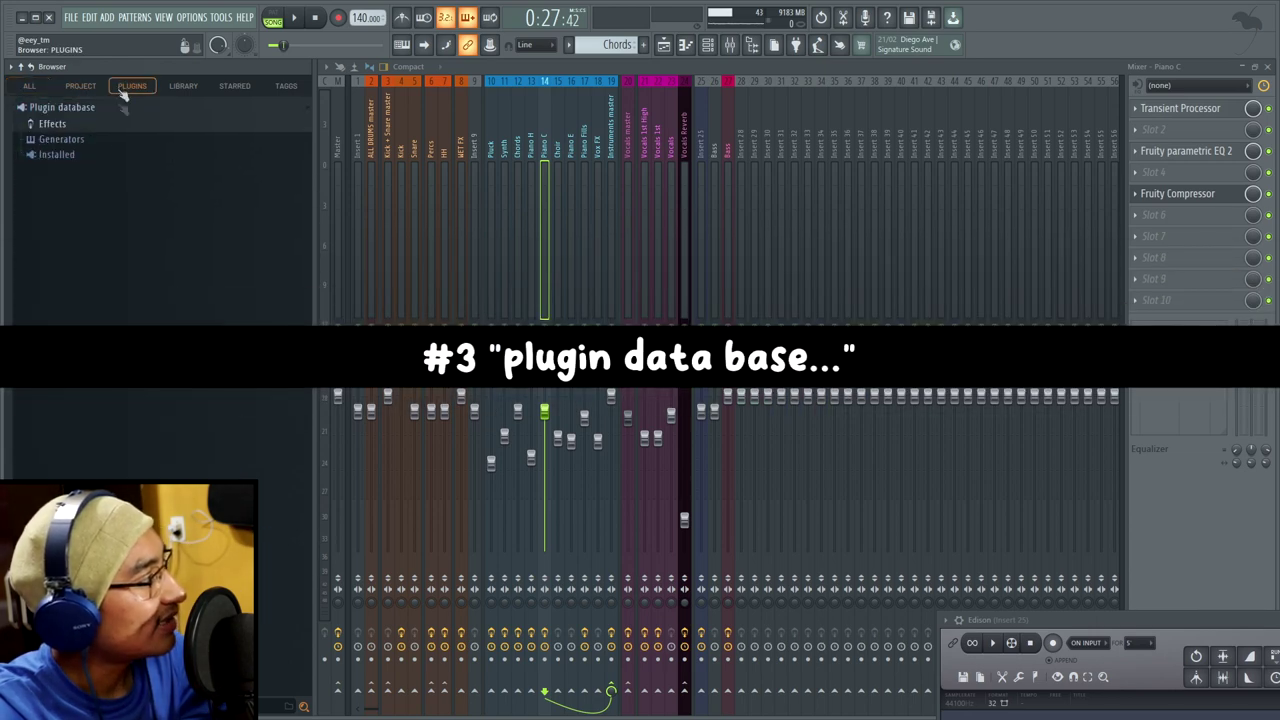
left_click(37, 106)
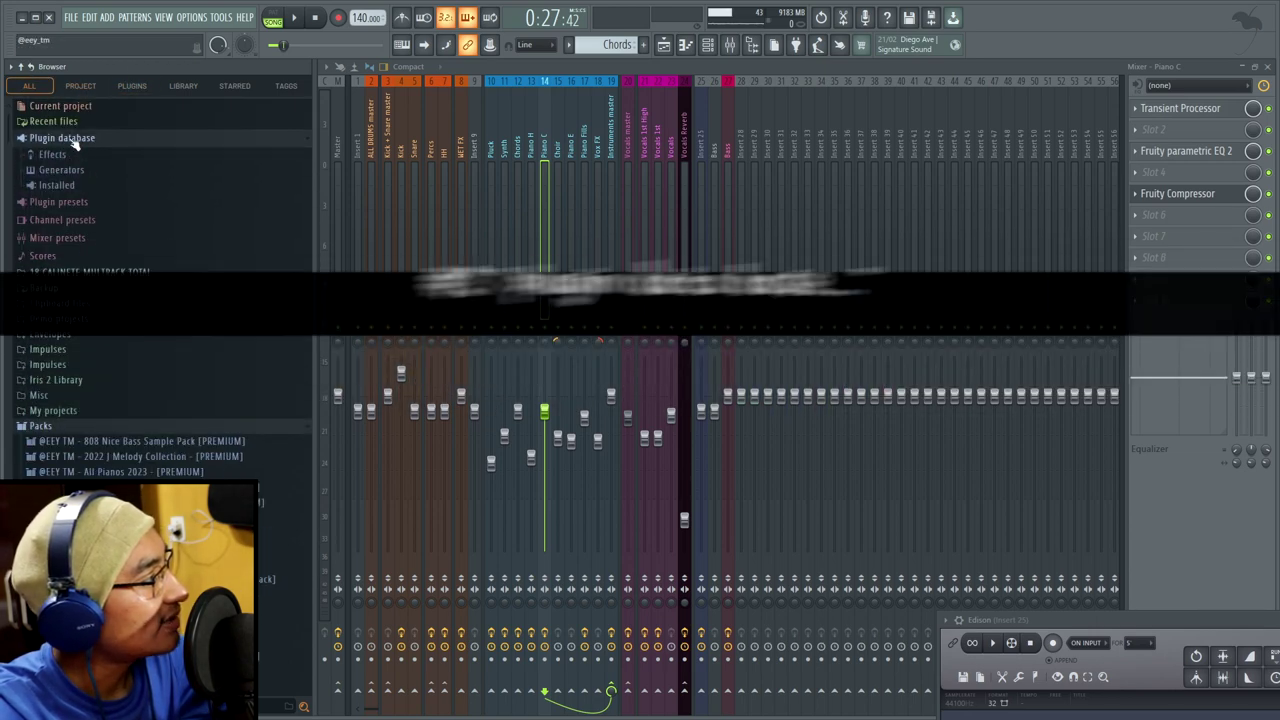
left_click(150, 88)
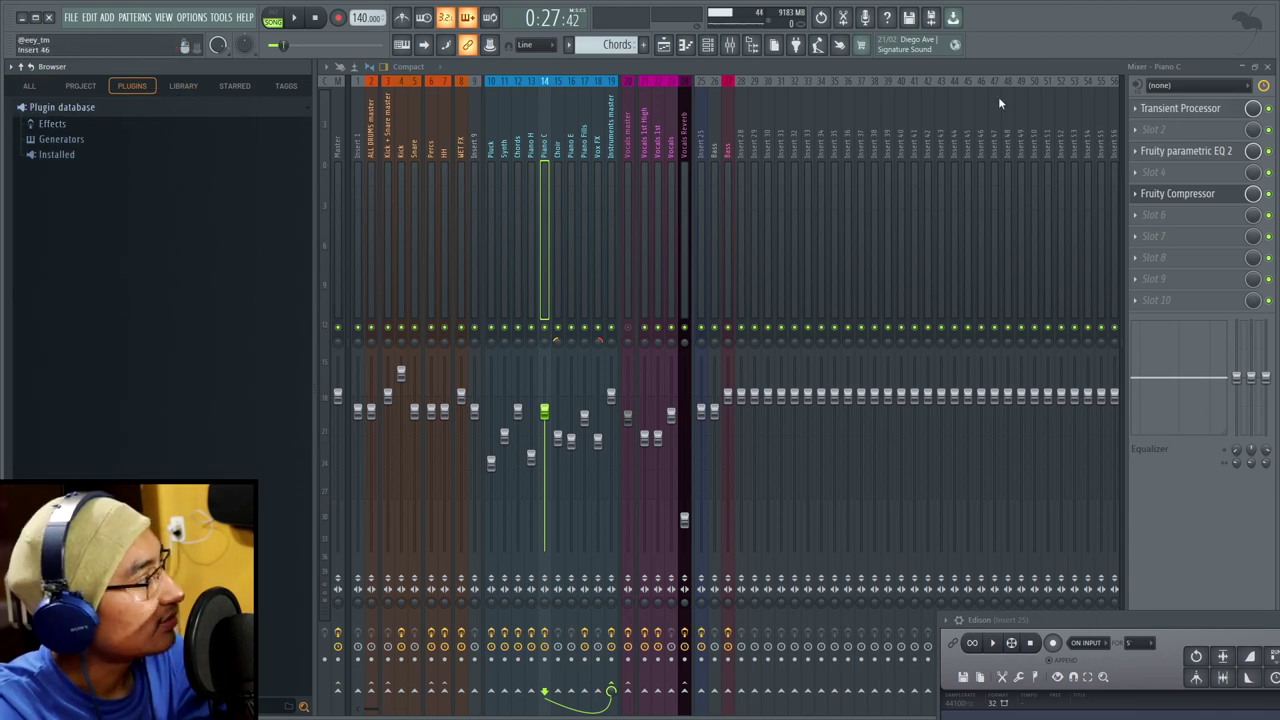
- Expand Effects in the Plugin database and look through its categories and plugins
left_click(143, 131)
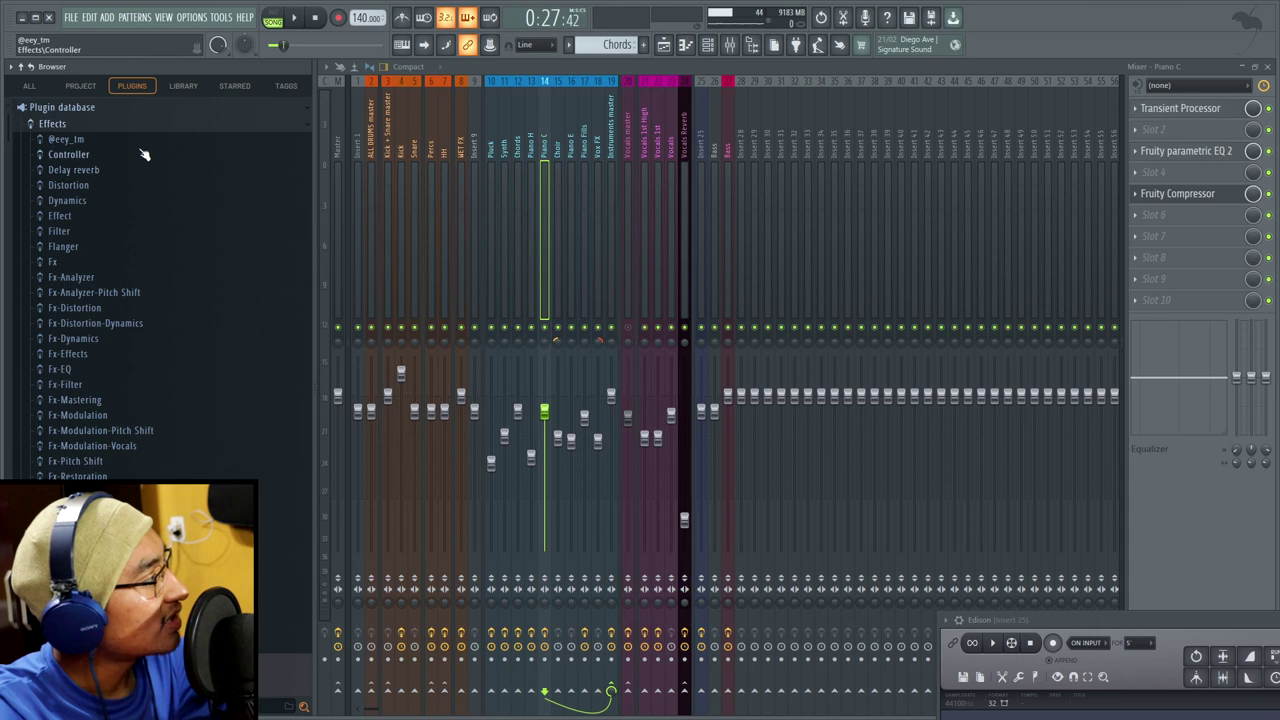
scroll(177, 229, "up", 5)
scroll(177, 229, "down", 12)
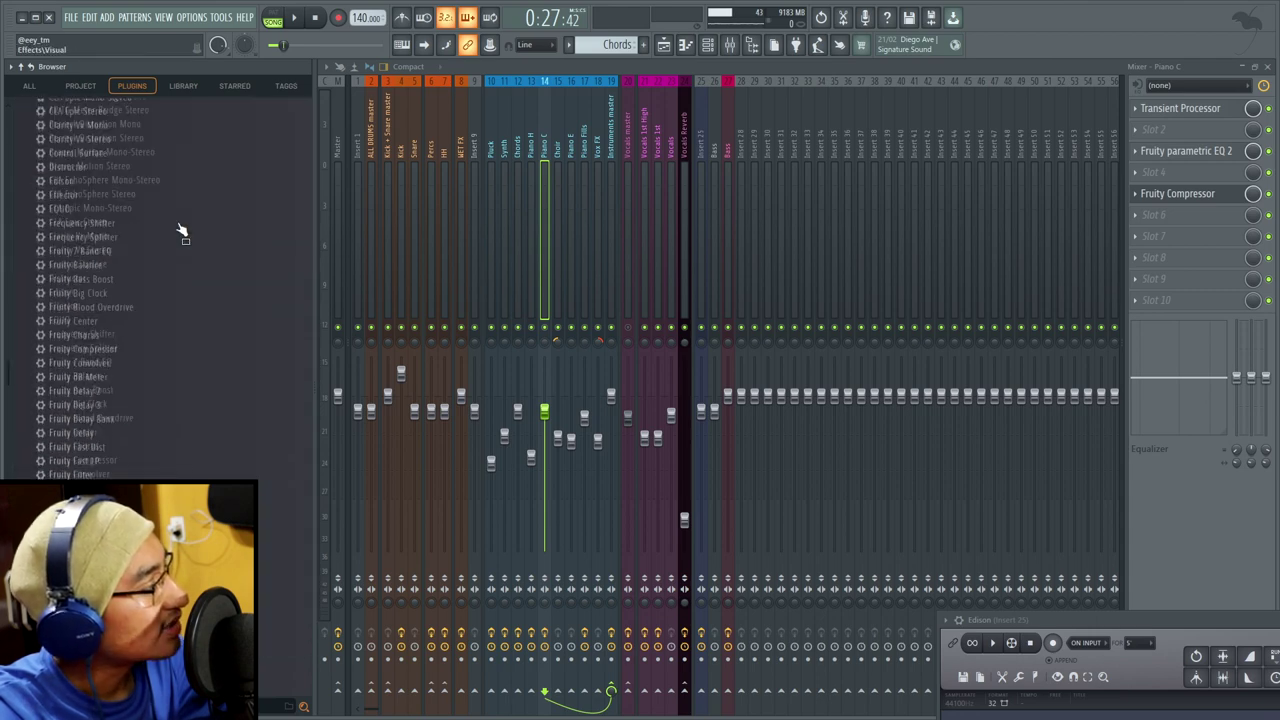
scroll(177, 229, "up", 15)
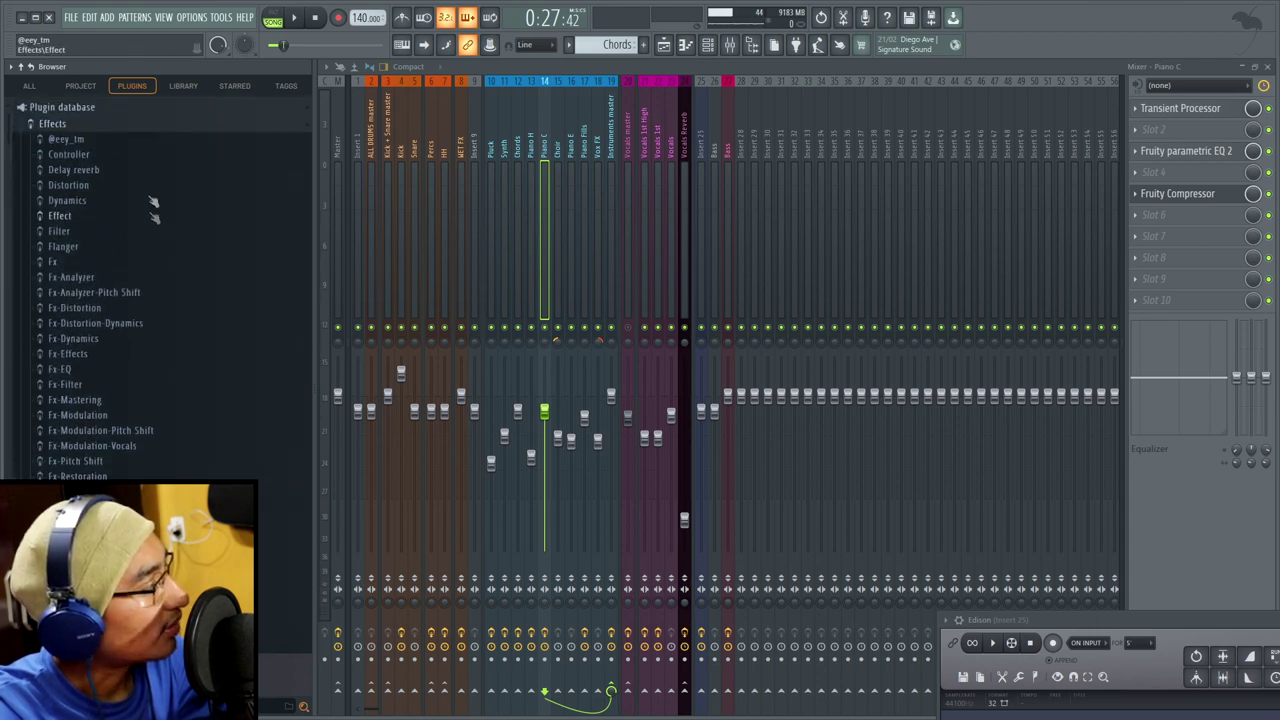
- Open the Plugin database folder in File Explorer and browse through Effects to the Vocals Fixer [PREMIUM] folder
right_click(103, 112)
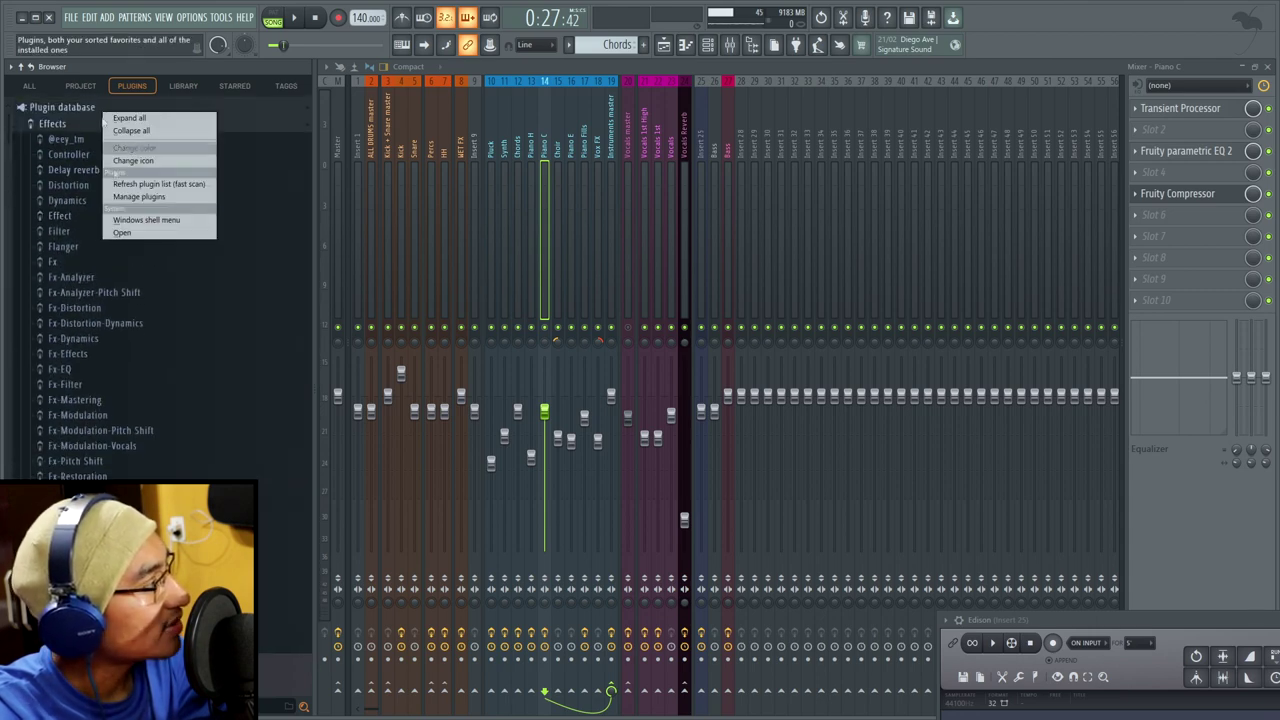
left_click(161, 230)
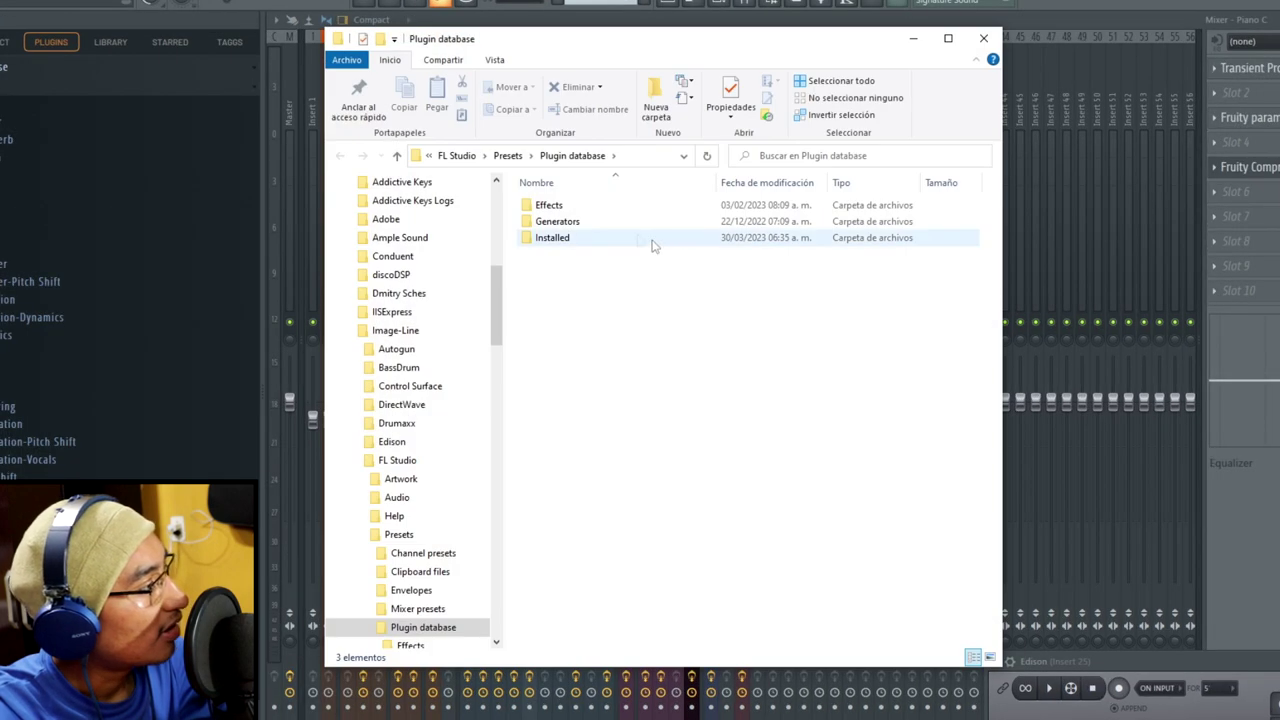
double_click(612, 214)
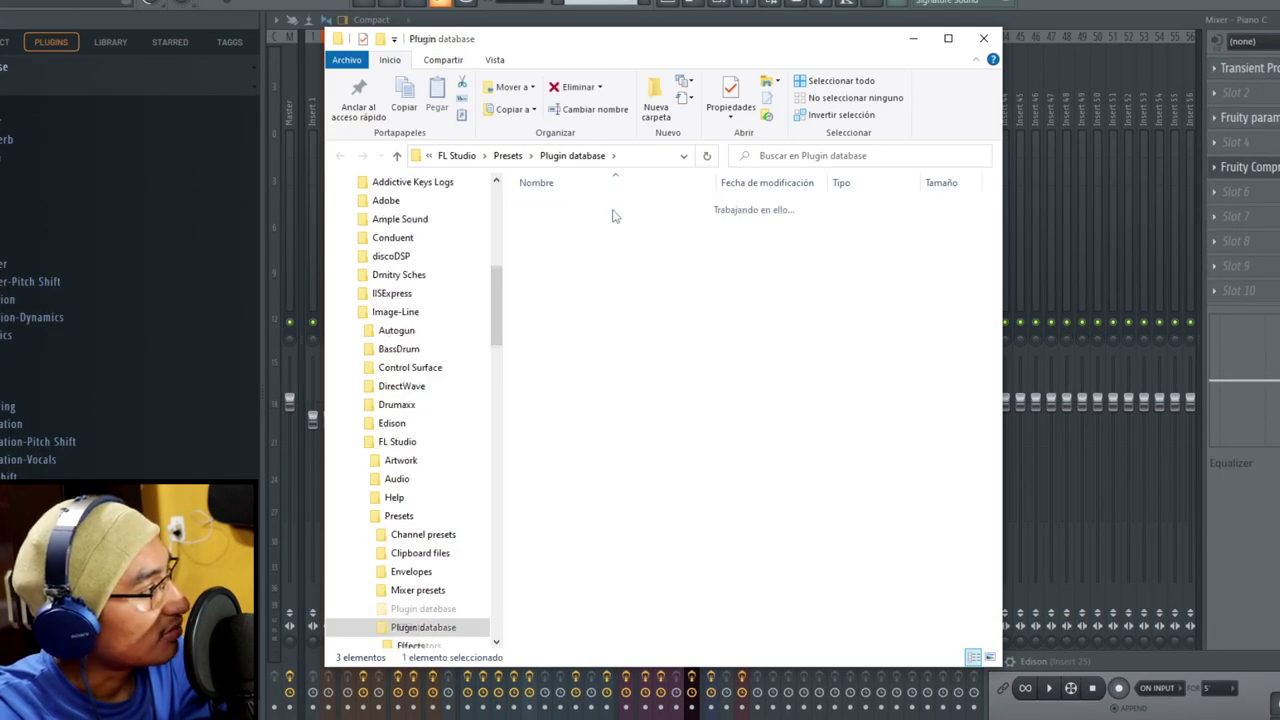
scroll(624, 256, "down", 3)
scroll(623, 257, "down", 3)
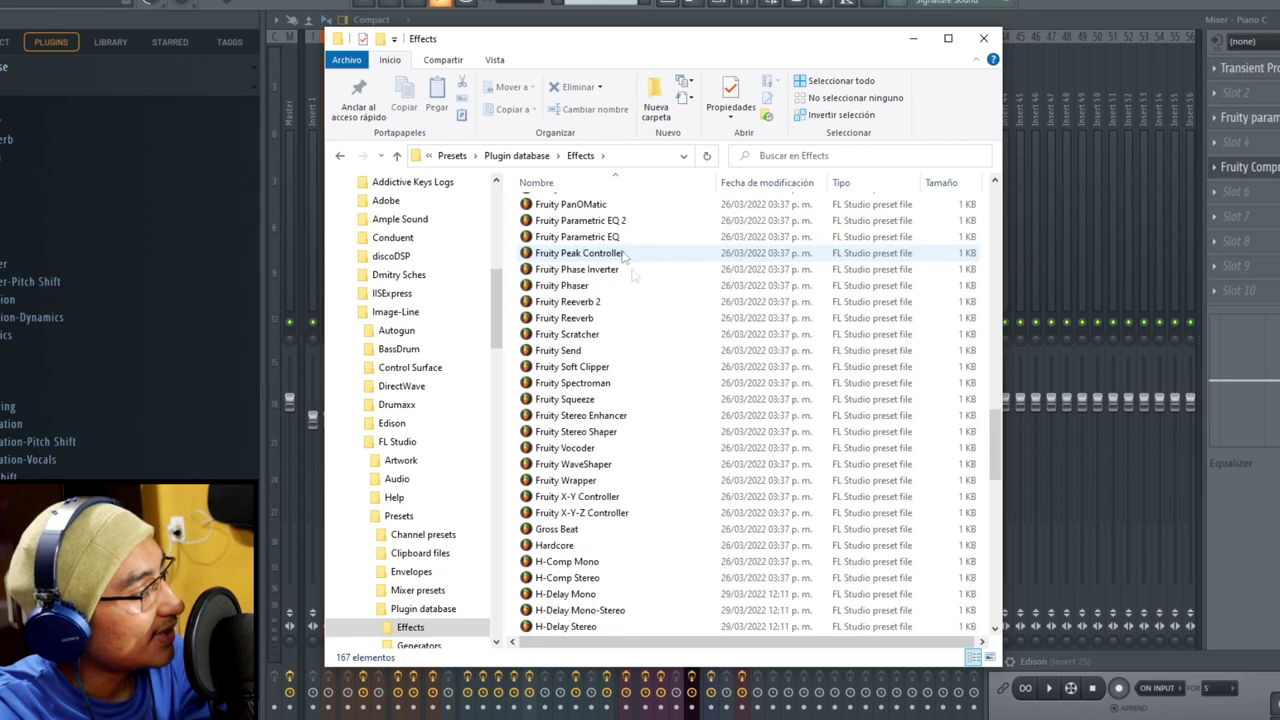
scroll(660, 300, "up", 10)
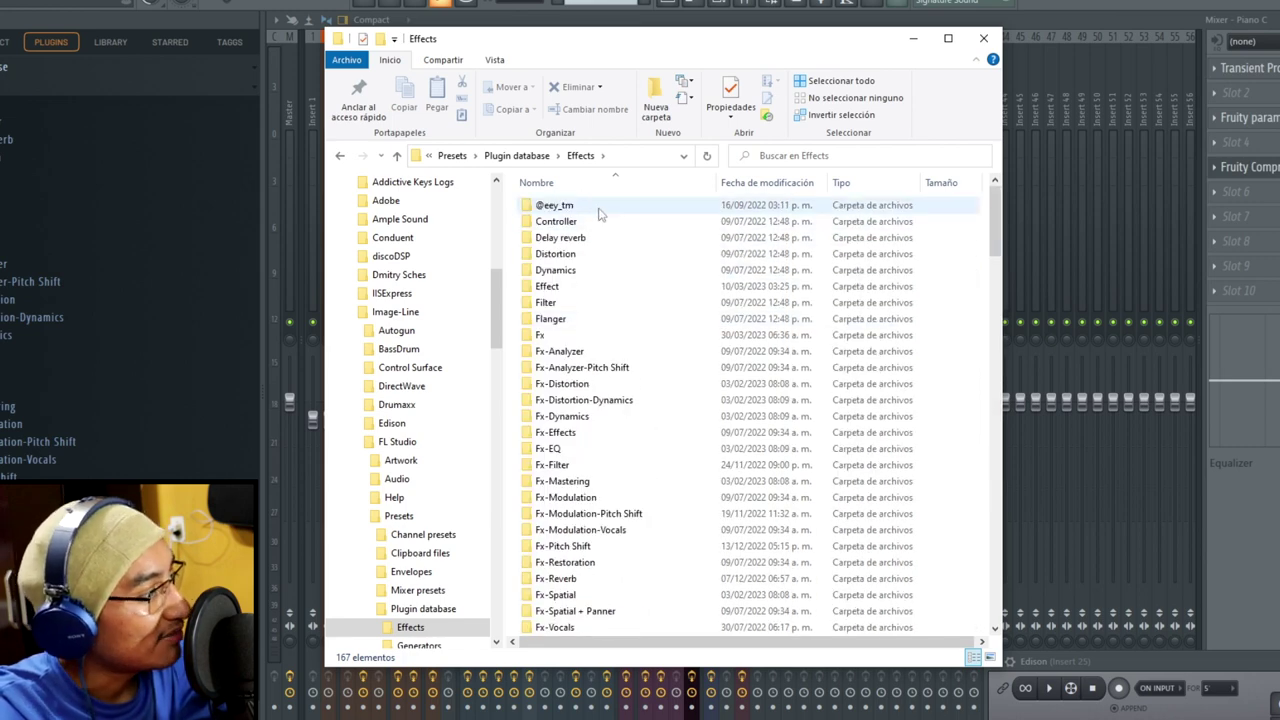
double_click(556, 205)
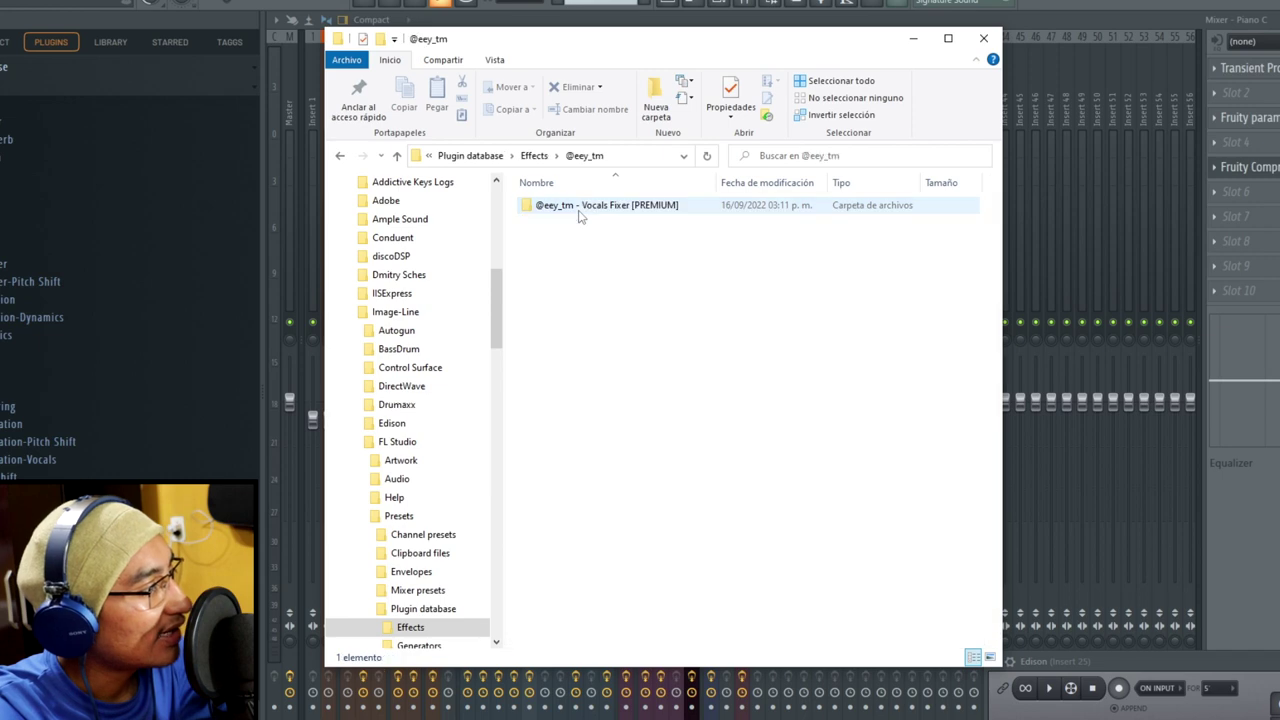
double_click(598, 206)
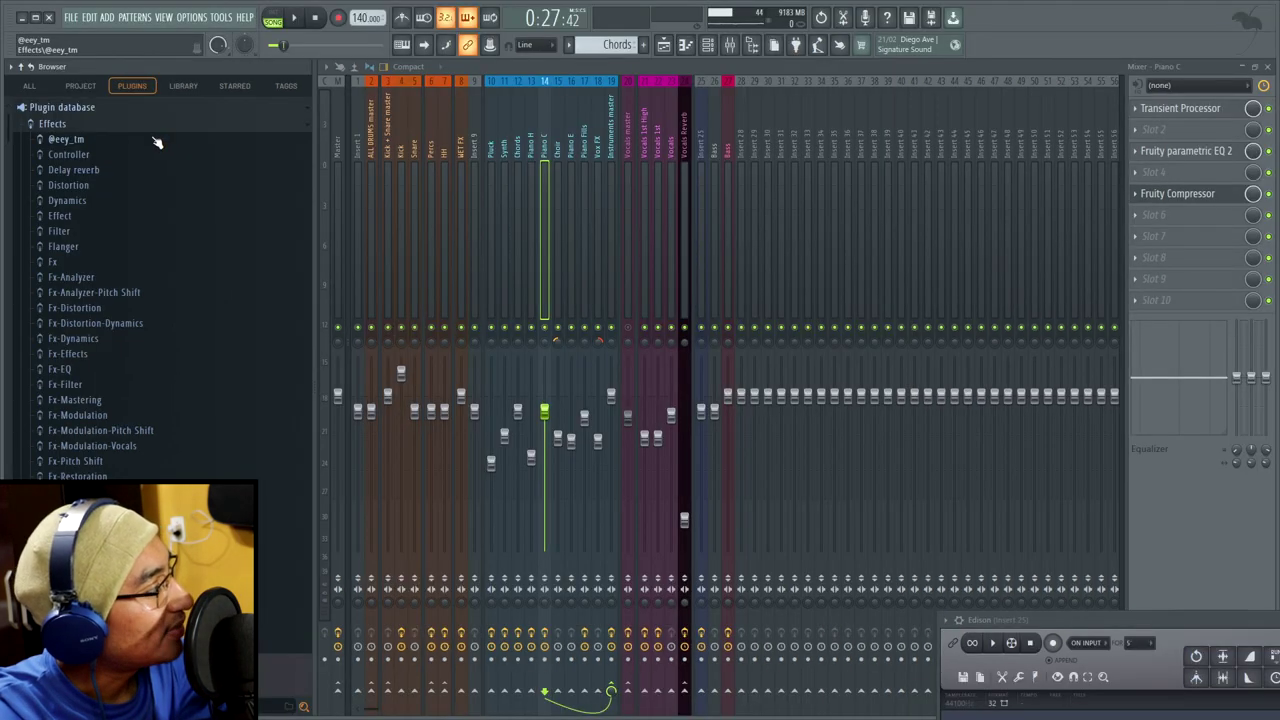
- Load the Vocals Presence preset from the Plugin database's Vocals Fixer [PREMIUM] folder into slot 9 of the Piano C track, and remove it again
left_click(156, 142)
left_click(172, 155)
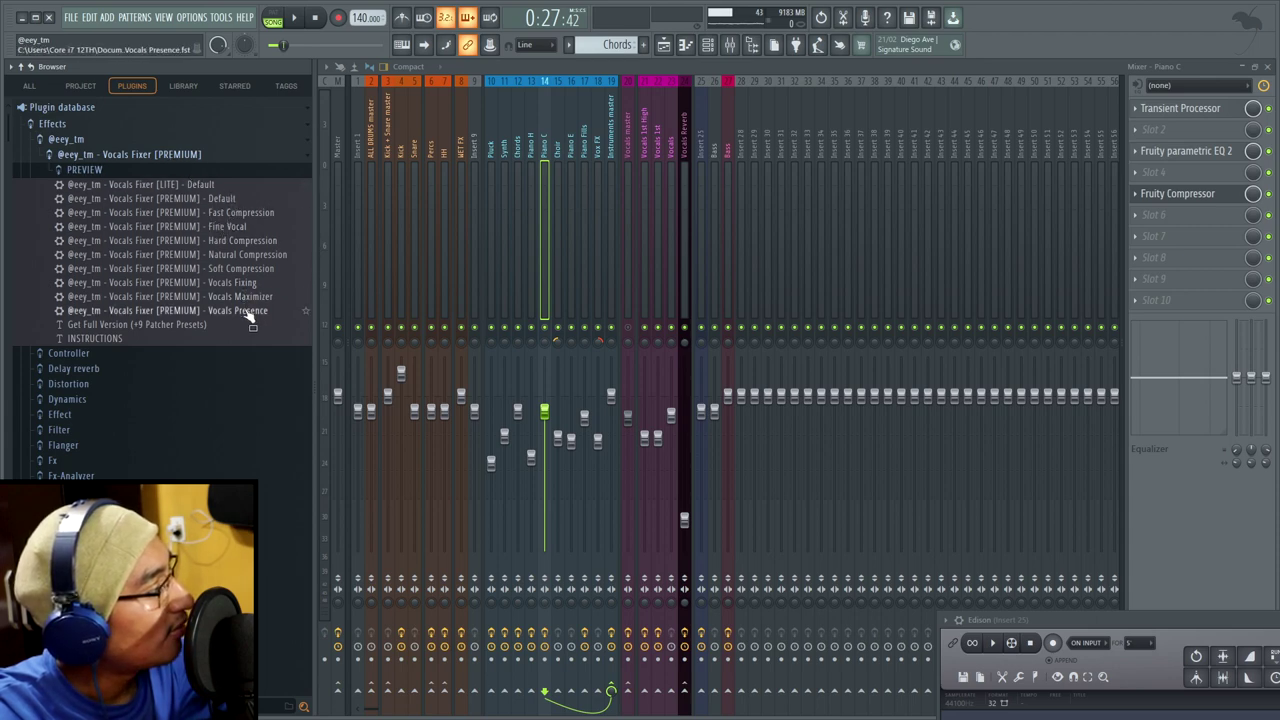
left_click_drag(230, 316, 1165, 280)
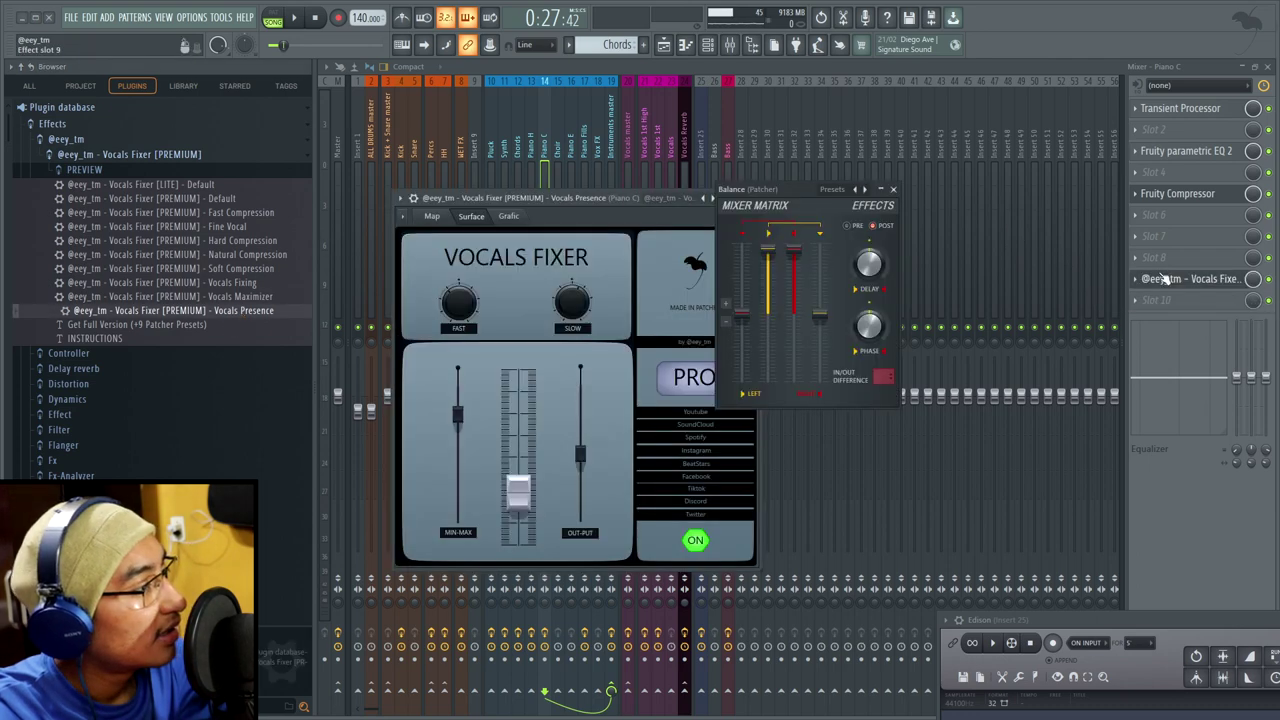
left_click(894, 190)
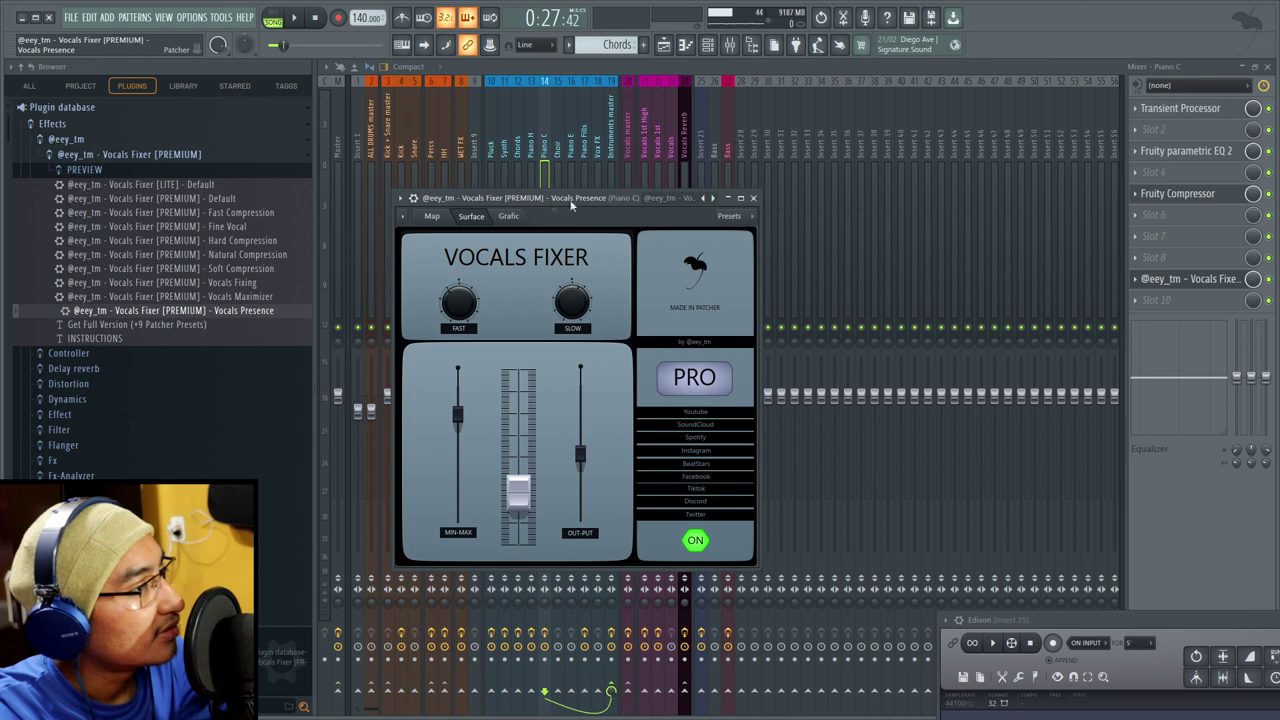
left_click_drag(530, 197, 570, 164)
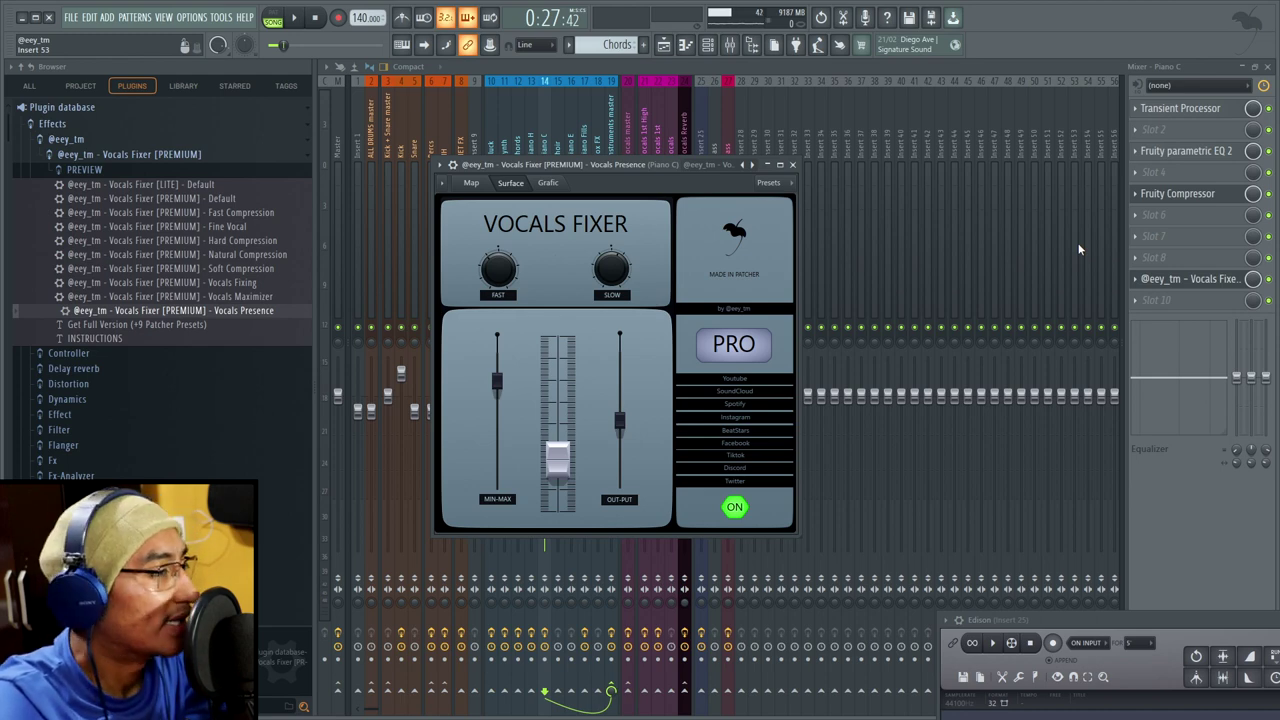
key("Delete")
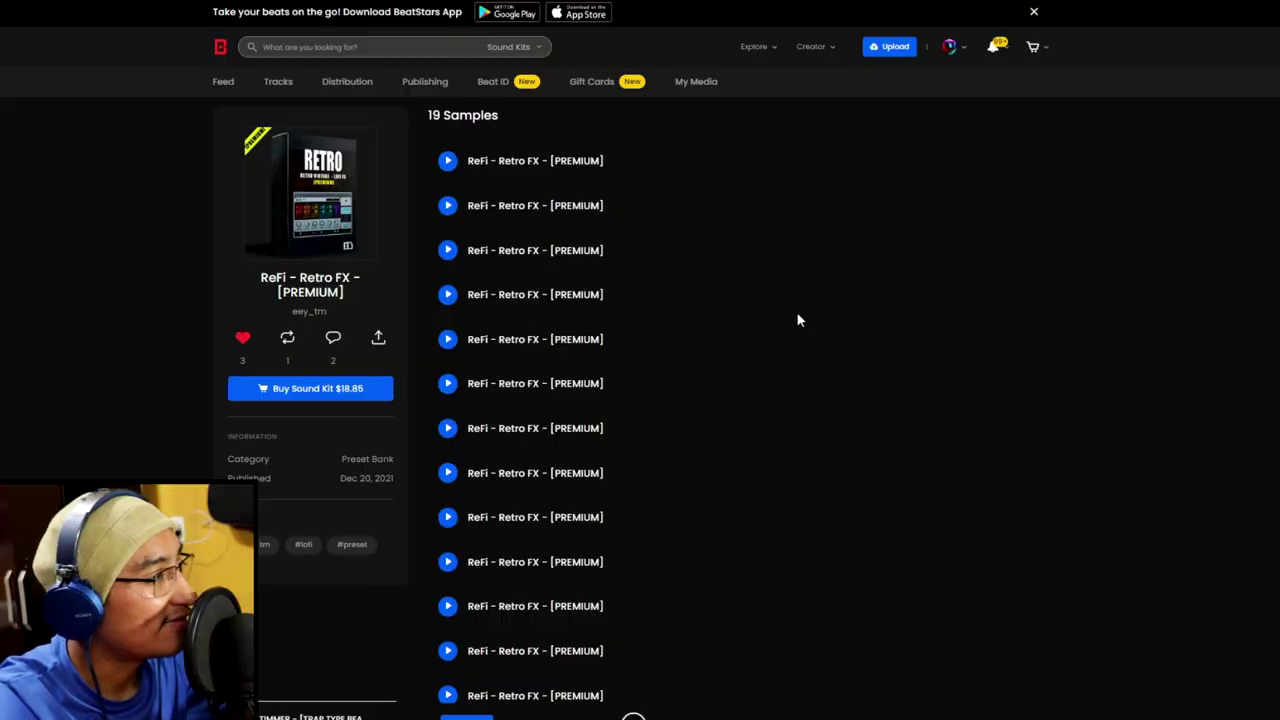
- Look through the ReFi - Retro FX [PREMIUM] sound kit page on BeatStars, including its description and embedded videos
scroll(651, 337, "down", 10)
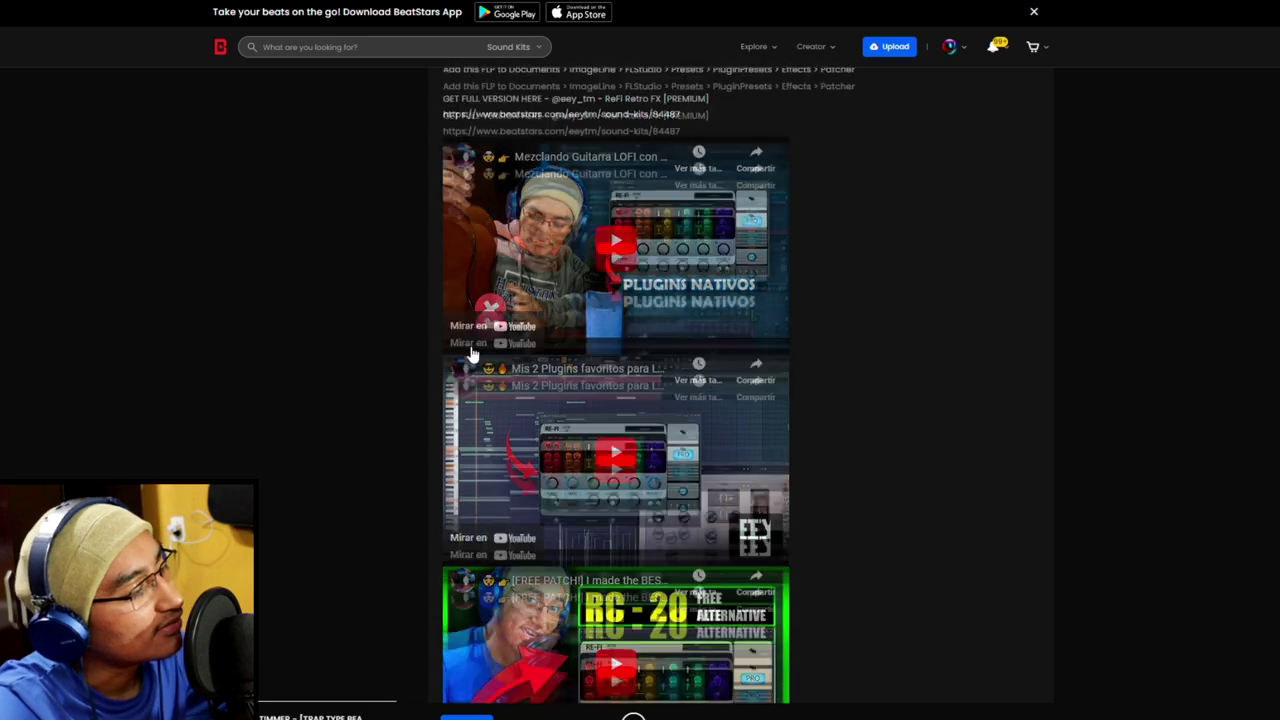
scroll(600, 464, "up", 6)
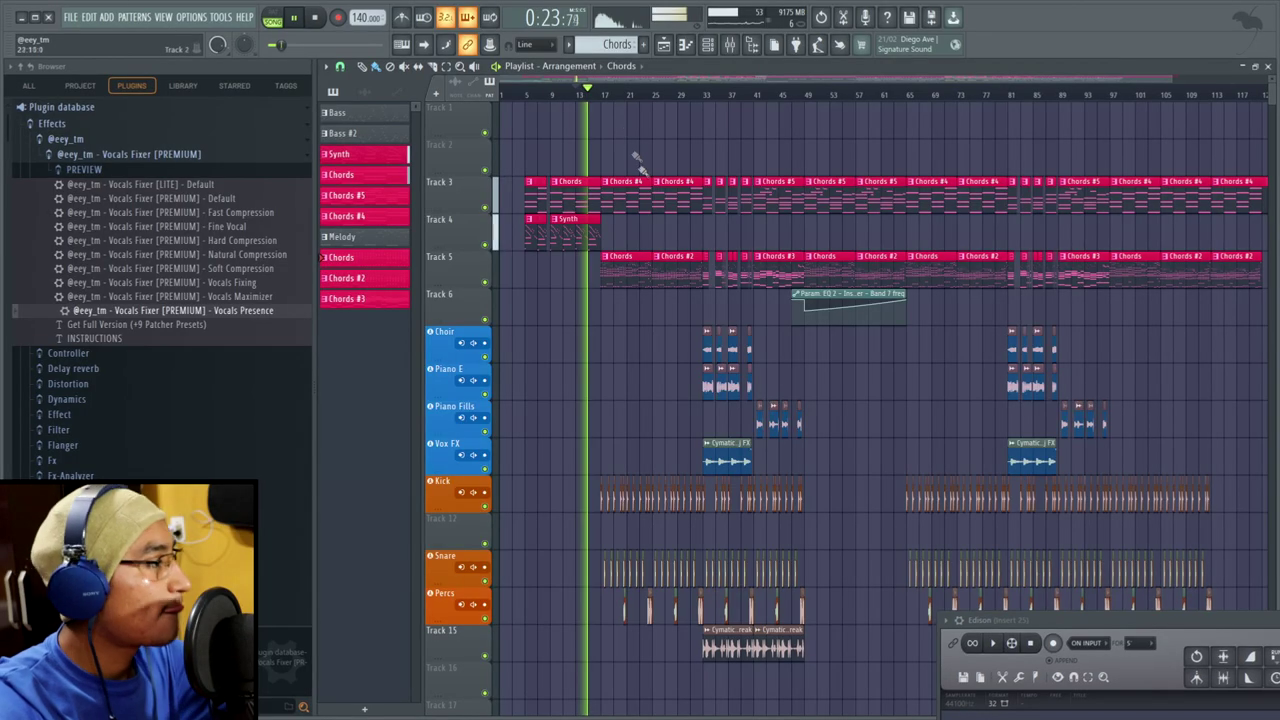
- Add Patcher to slot 8 of the Piano C mixer track and load the ReFi - Retro FX [PREMIUM - (EEY TM Edition)] Nostalgic Mountain preset
scroll(666, 232, "down", 1)
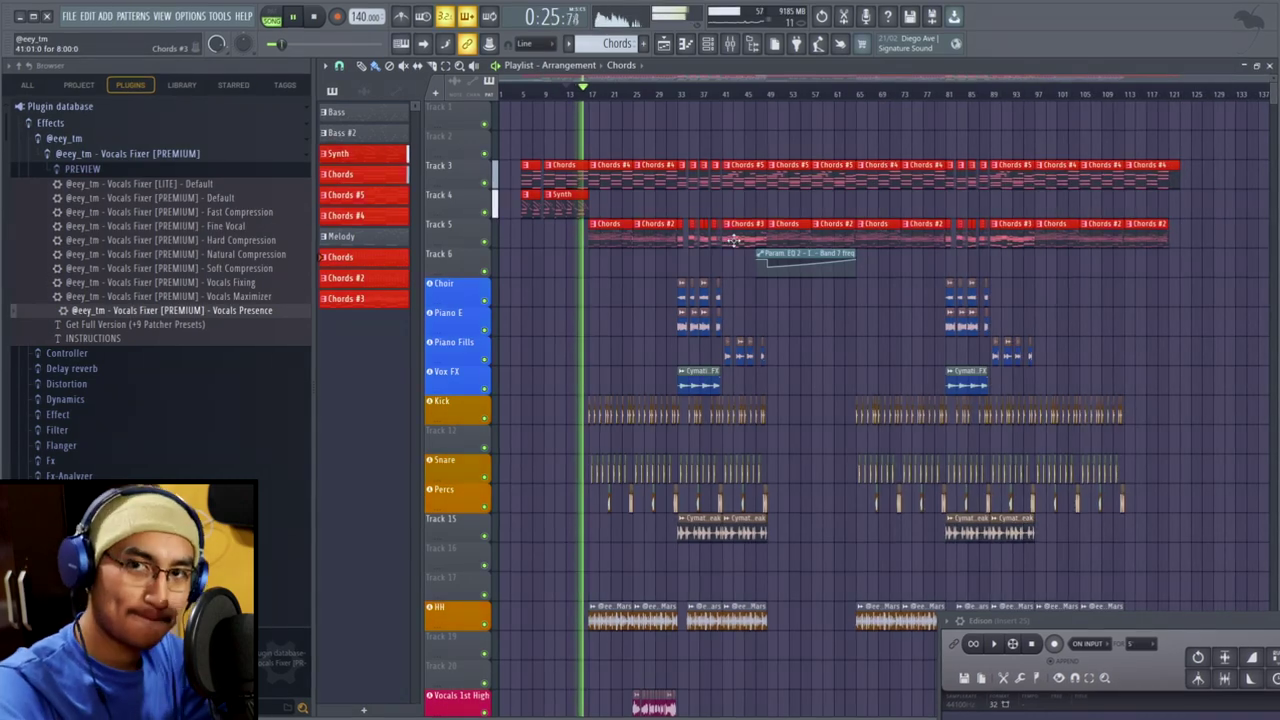
scroll(805, 250, "down", 1)
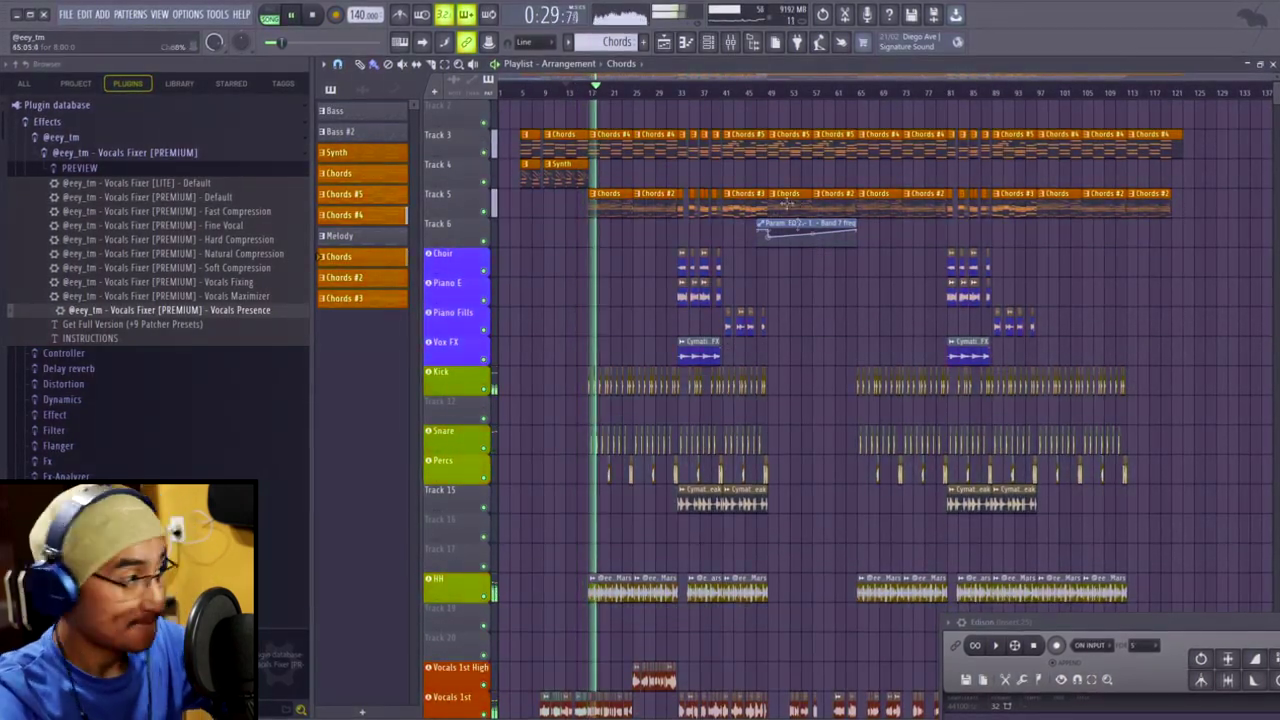
left_click(731, 46)
left_click(1206, 256)
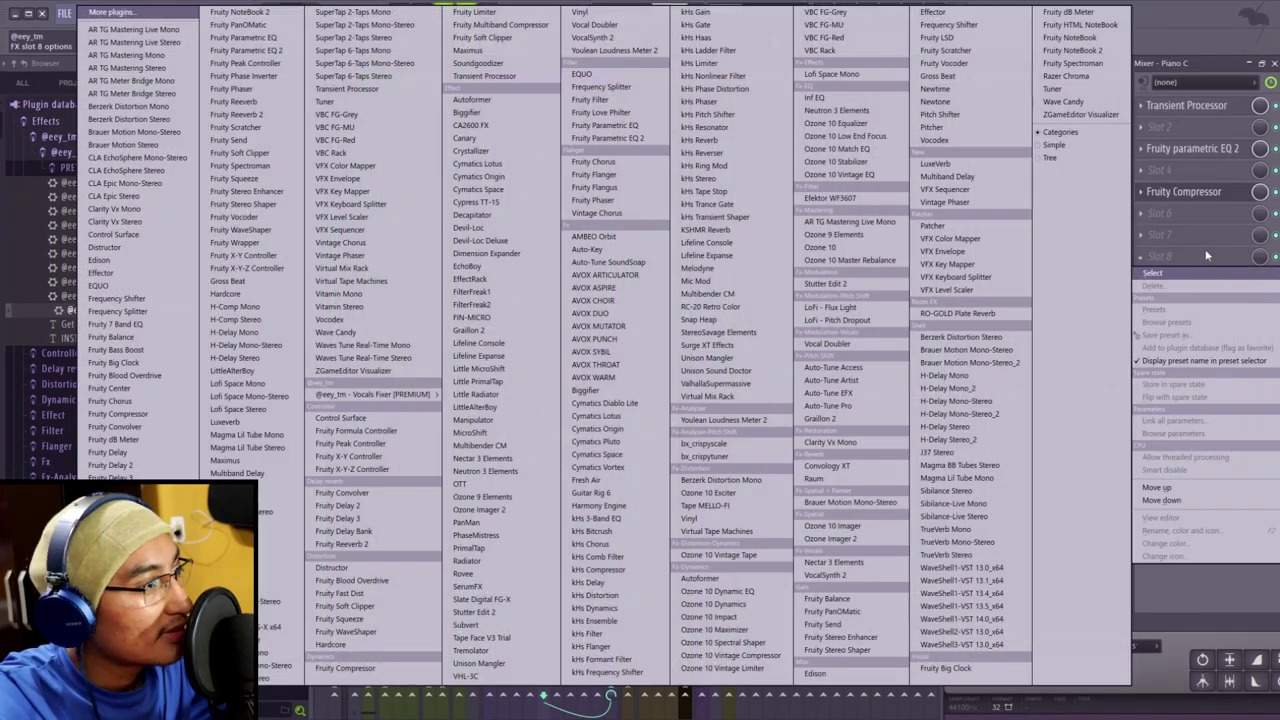
left_click(933, 225)
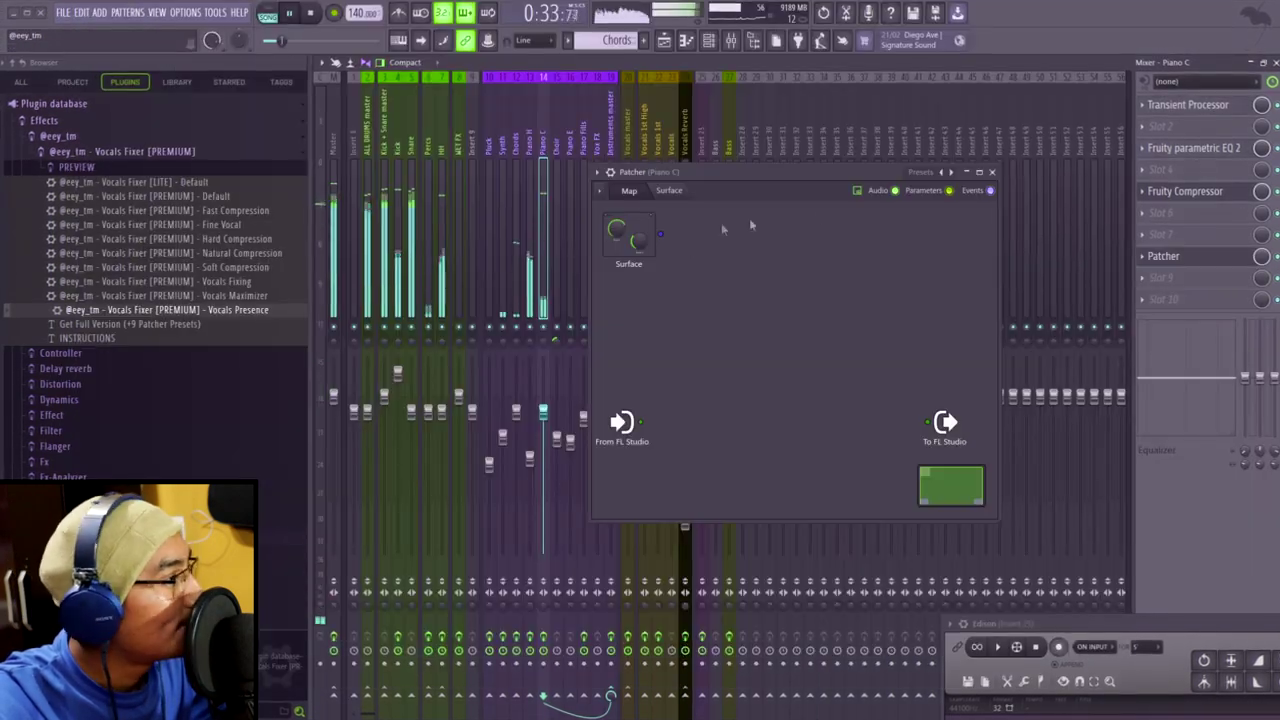
left_click(918, 172)
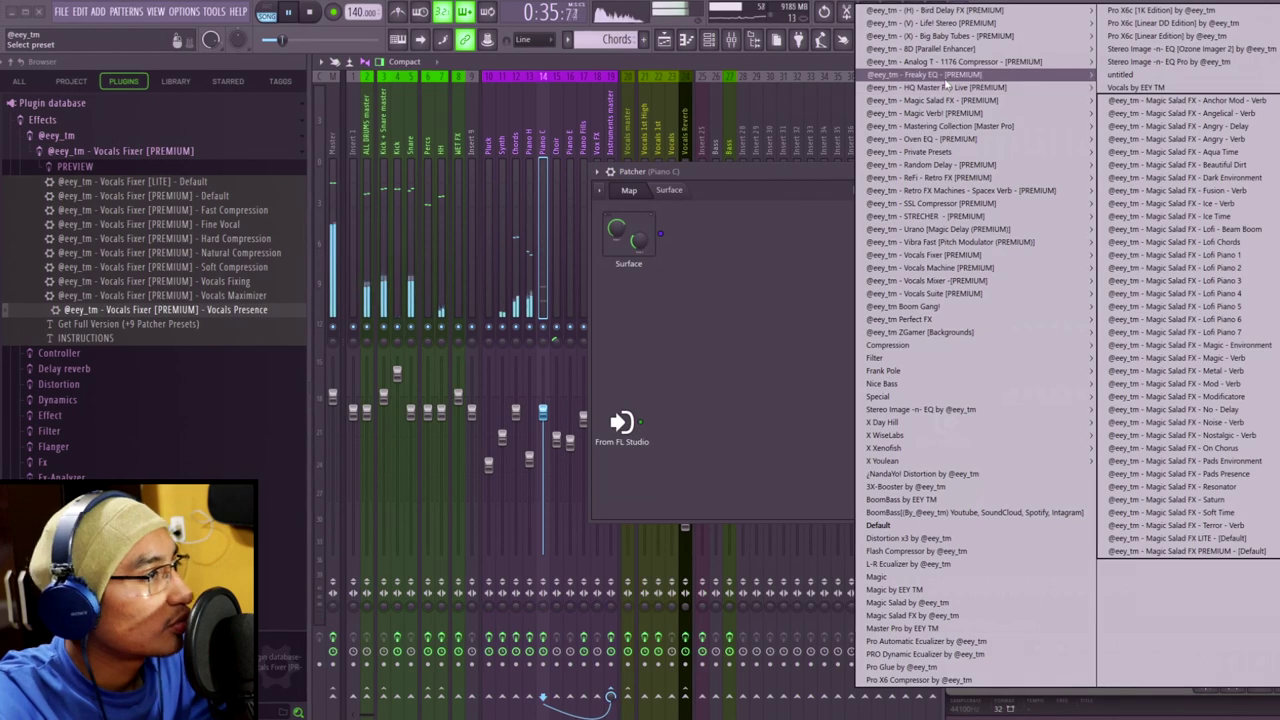
mouse_move(930, 177)
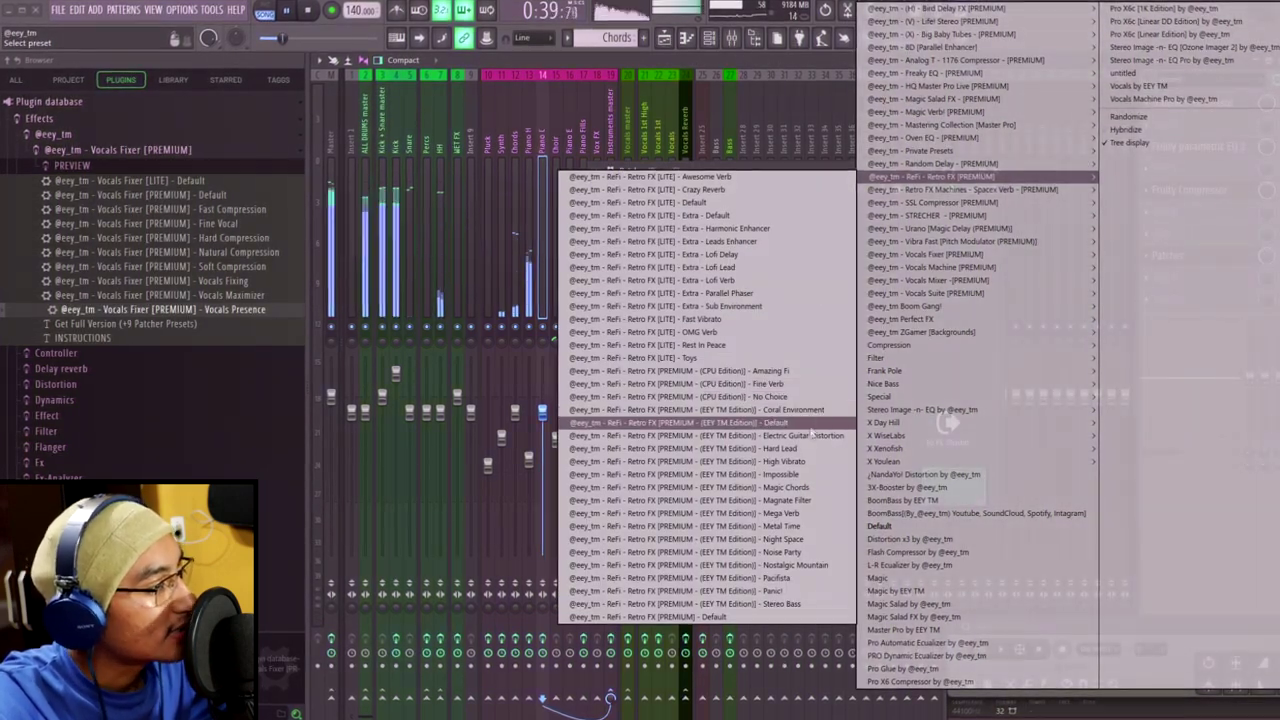
left_click(820, 565)
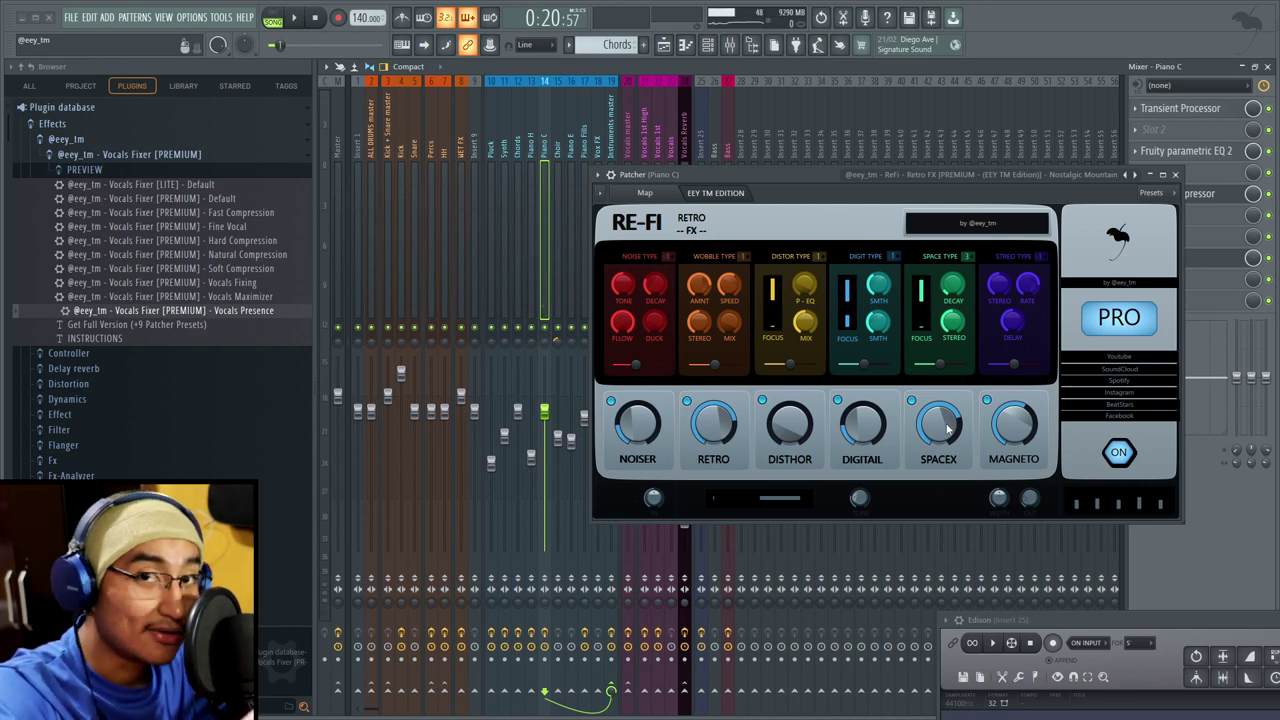
- Reposition the Patcher window, inspect the preset's Map view, and return to its EEY TM EDITION surface
left_click_drag(705, 178, 478, 174)
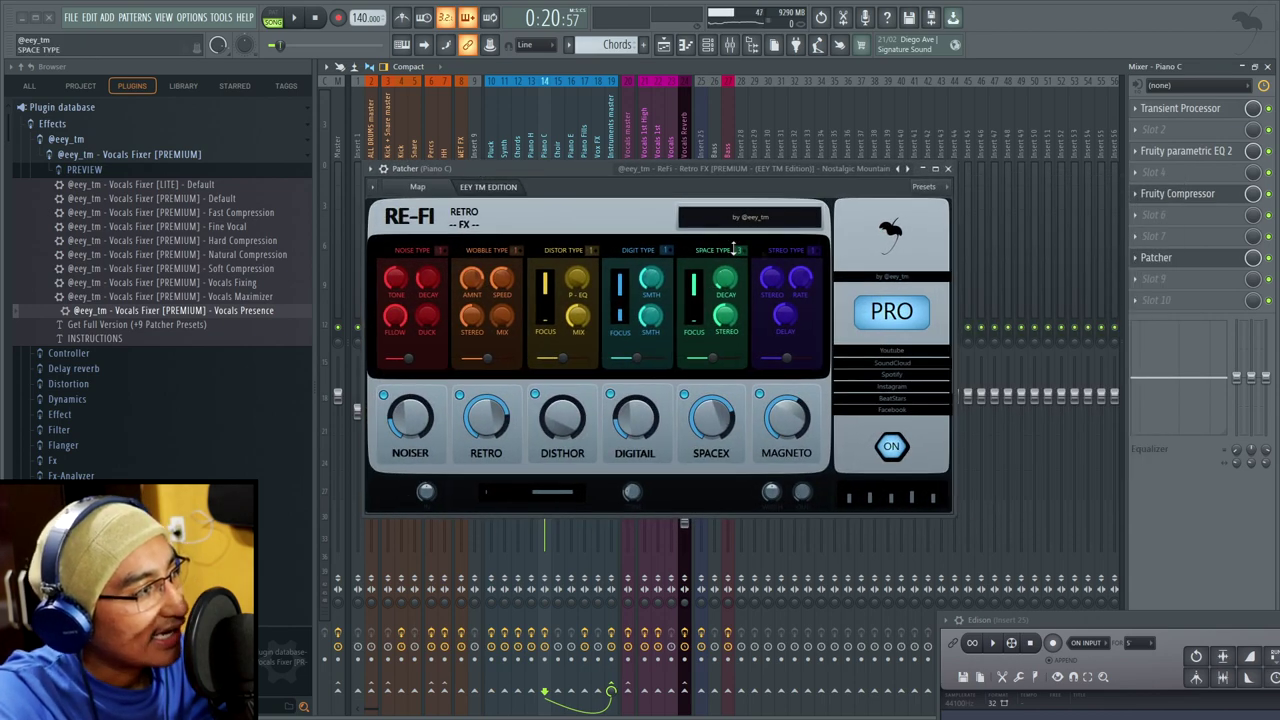
left_click(420, 188)
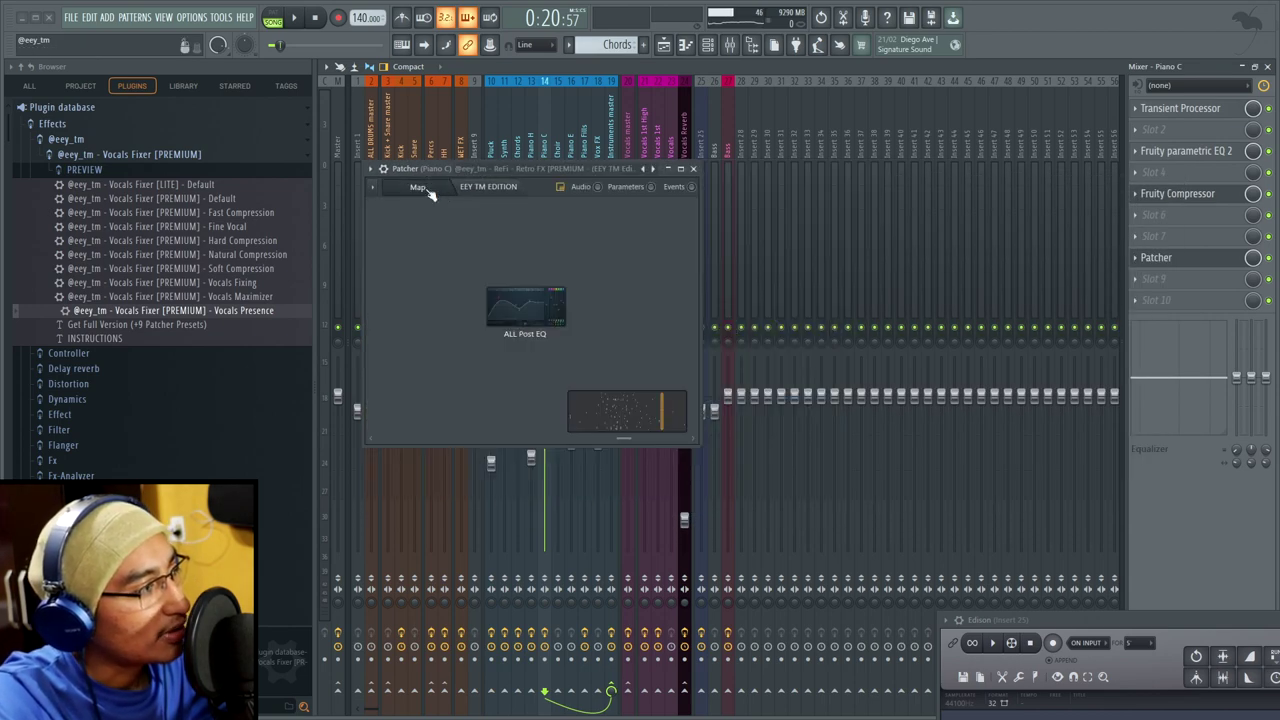
left_click(488, 187)
- Open the Save preset as dialog, view the ReFi - Retro FX [PREMIUM] folder in Patcher's presets, and close it without saving
left_click(370, 168)
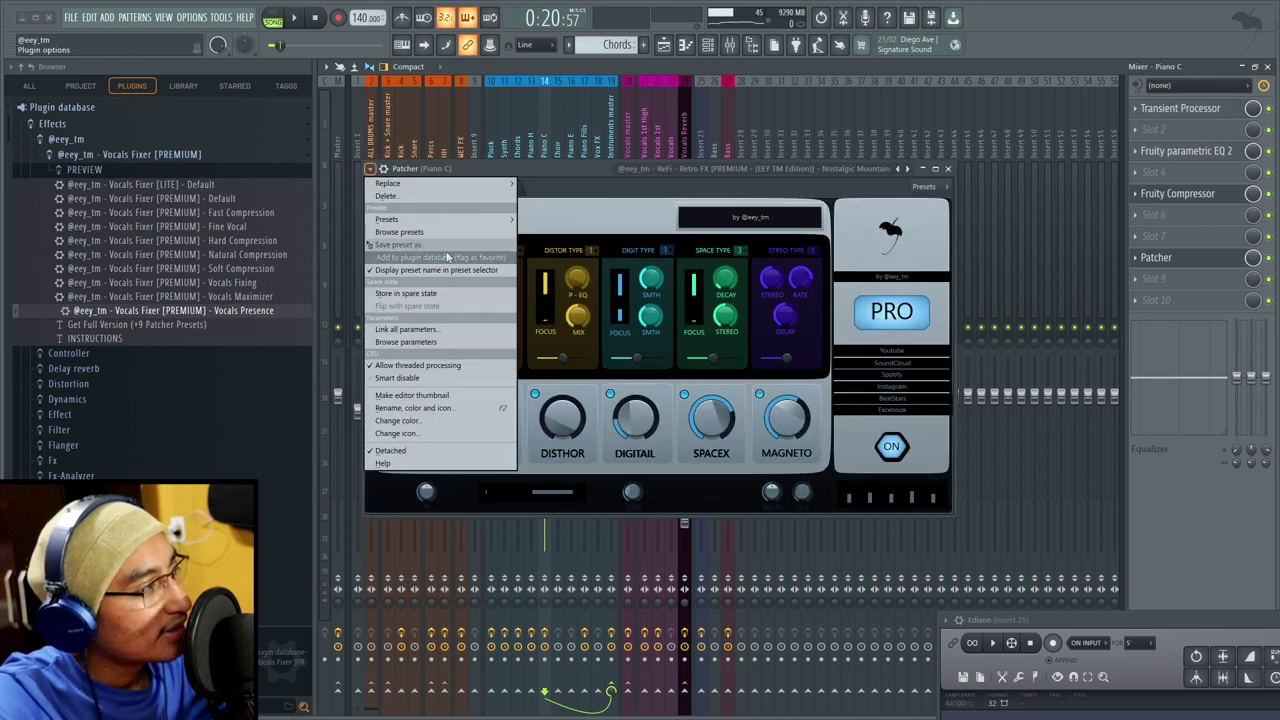
left_click(442, 248)
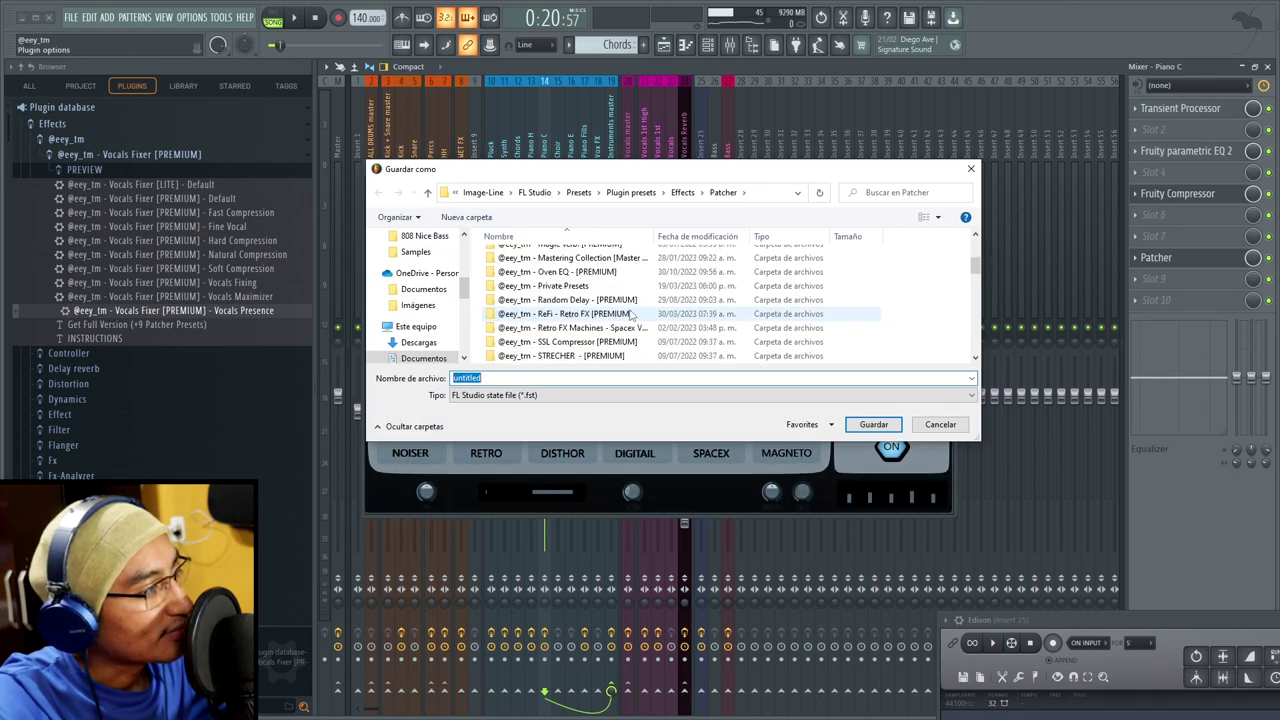
double_click(590, 314)
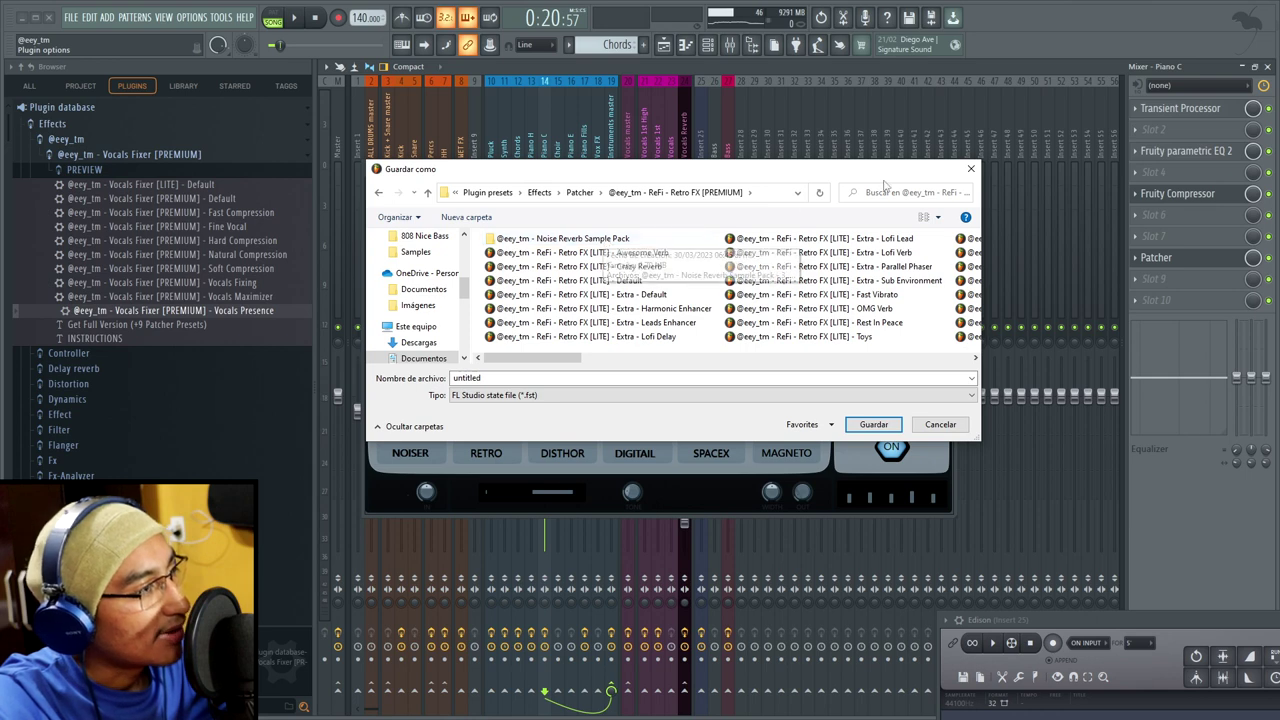
left_click(972, 172)
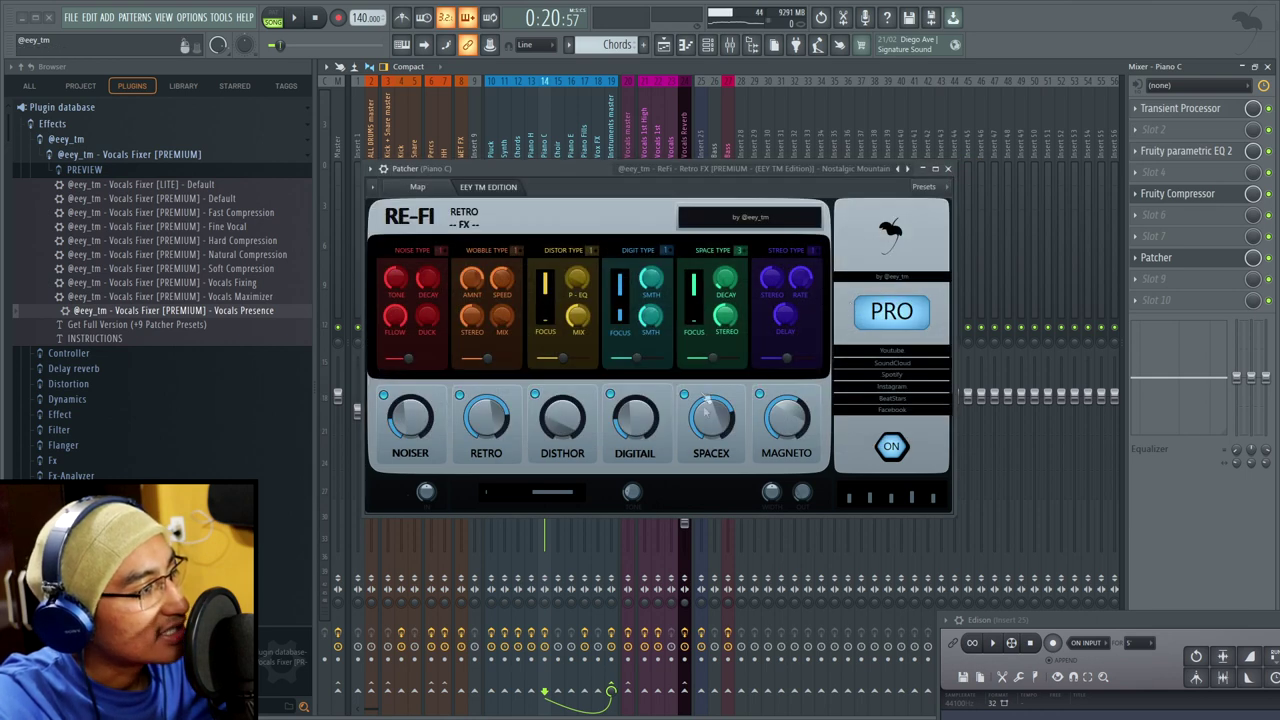